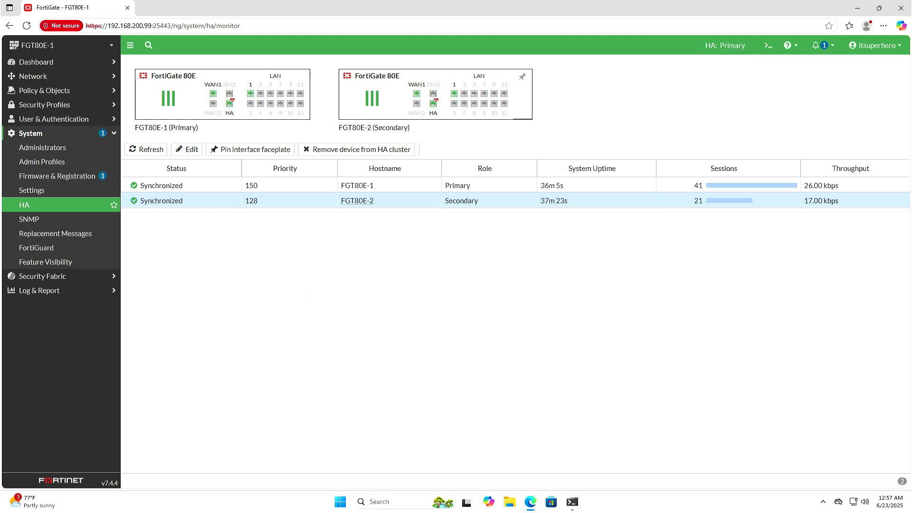
Log in to the FortiGate at 192.168.200.99 as itsuperhero with the account password
left_click(483, 256)
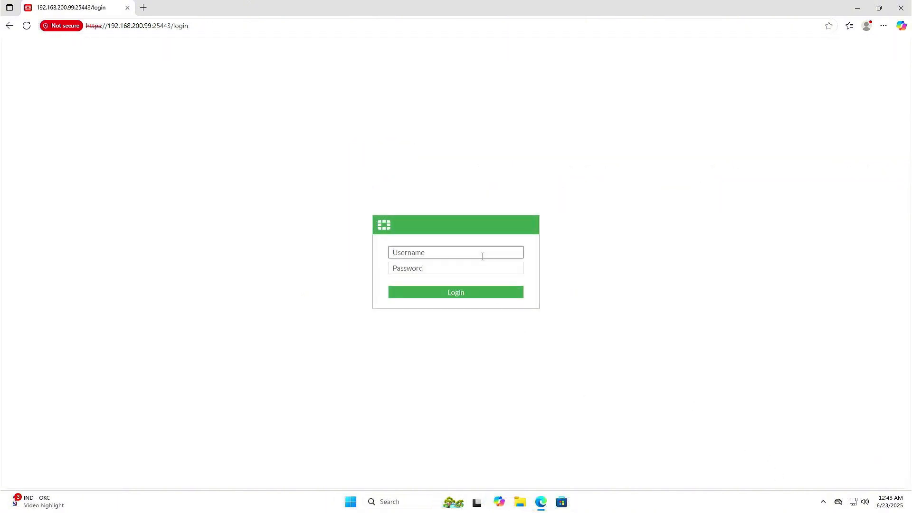
type("itsuperhero")
key("Tab")
type("********")
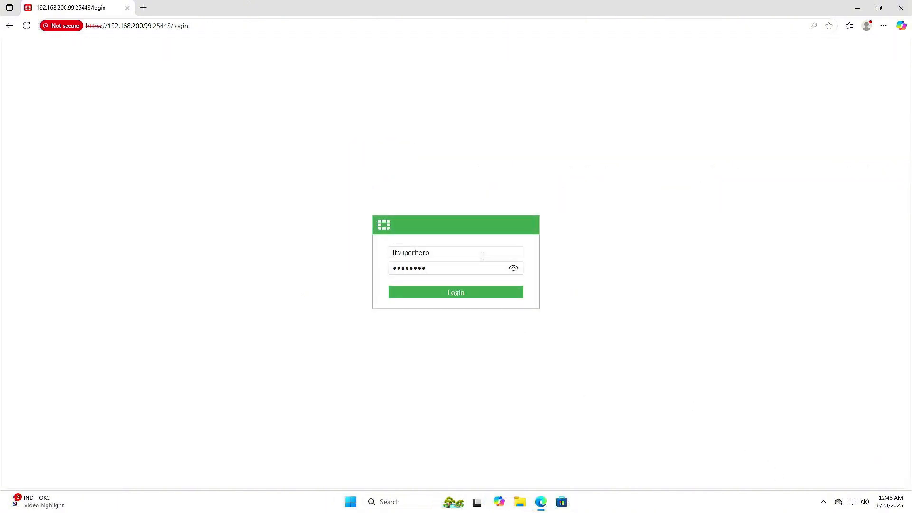
key("Return")
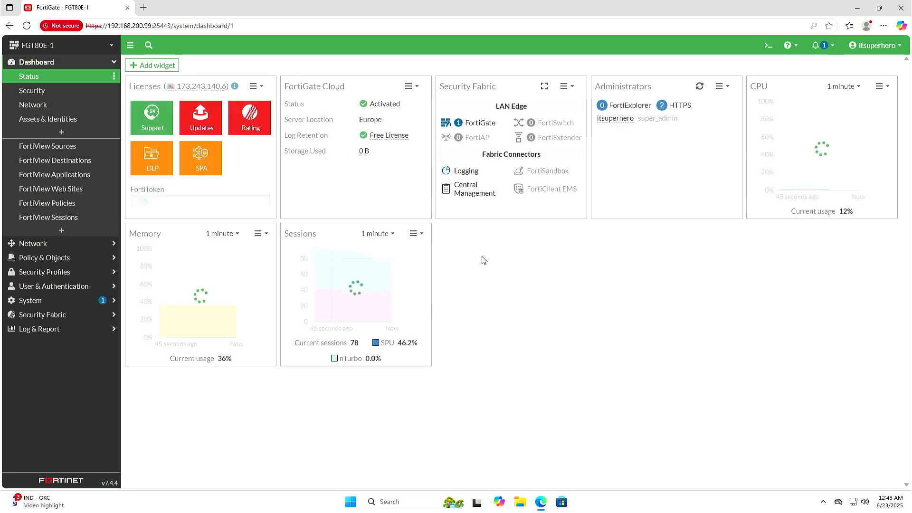
Review the configured network interfaces and static routes on FGT80E-1
left_click(87, 244)
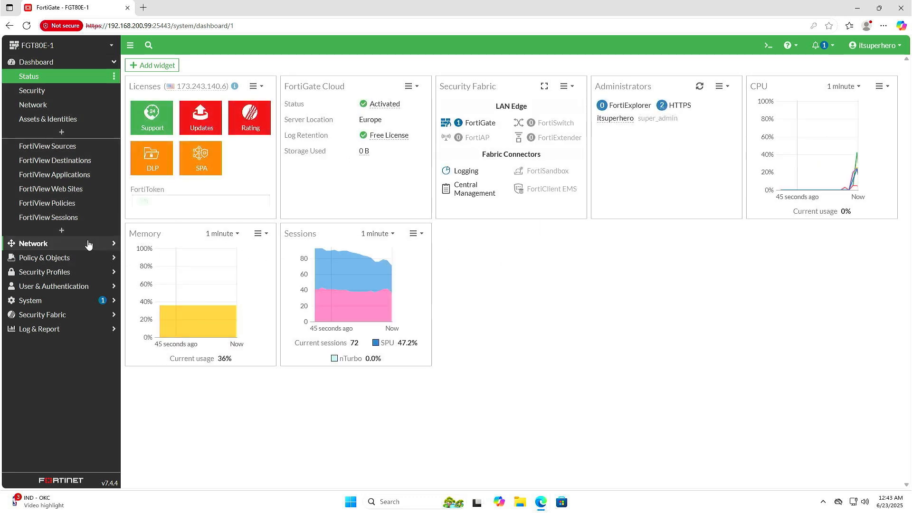
left_click(54, 92)
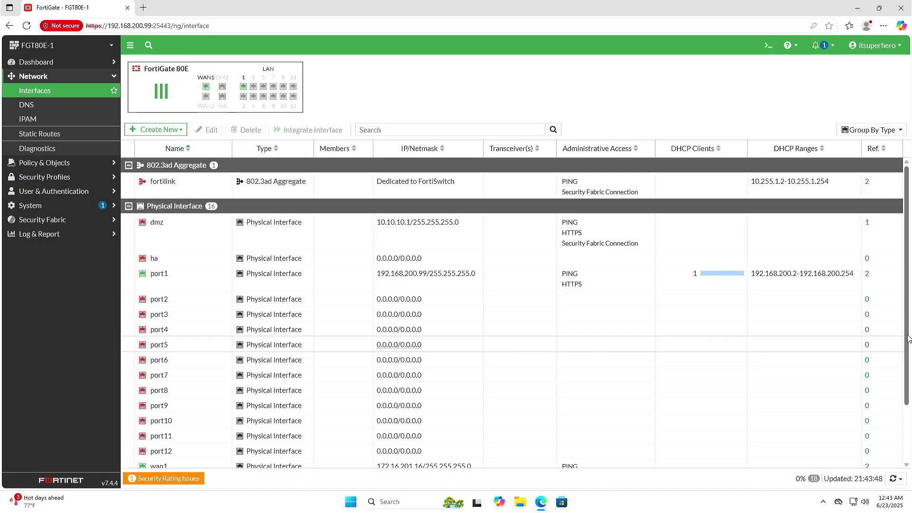
left_click_drag(909, 338, 910, 384)
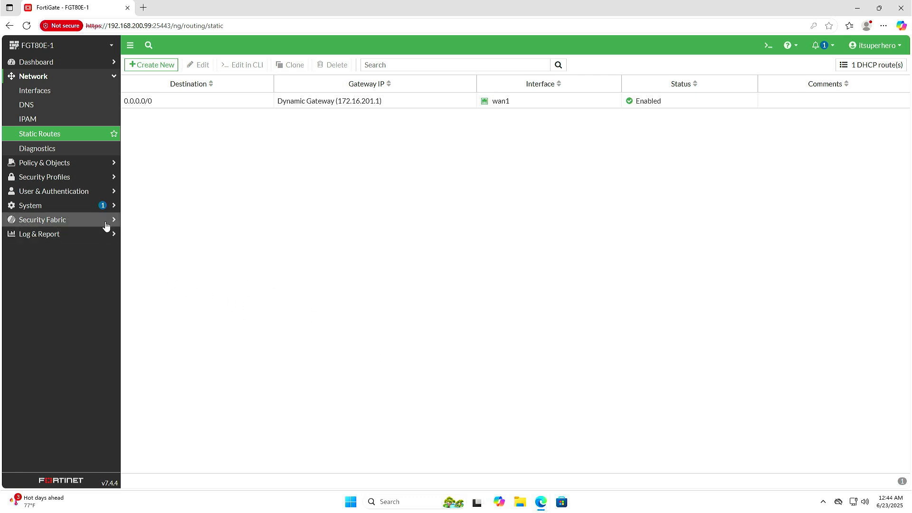
Open the system's HA settings and set the mode to Active-Passive with a device priority of 150
left_click(94, 205)
left_click(93, 211)
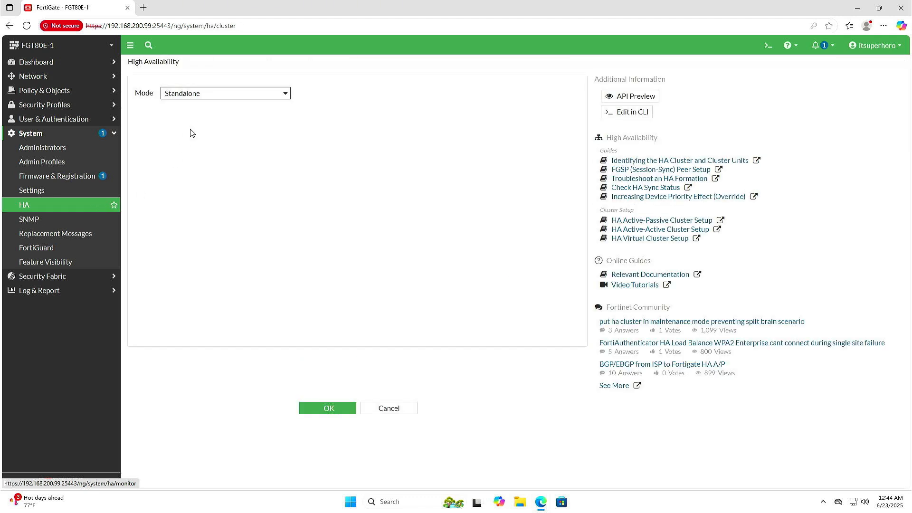
left_click(221, 95)
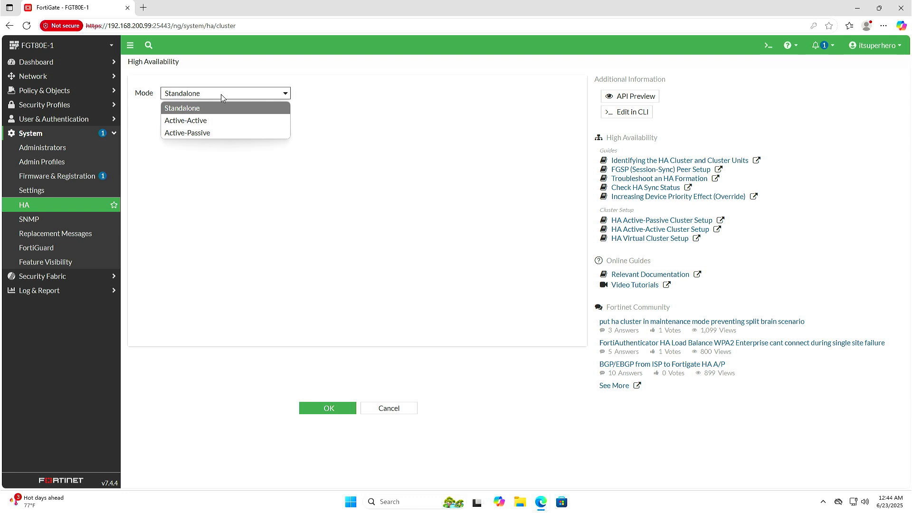
left_click(212, 133)
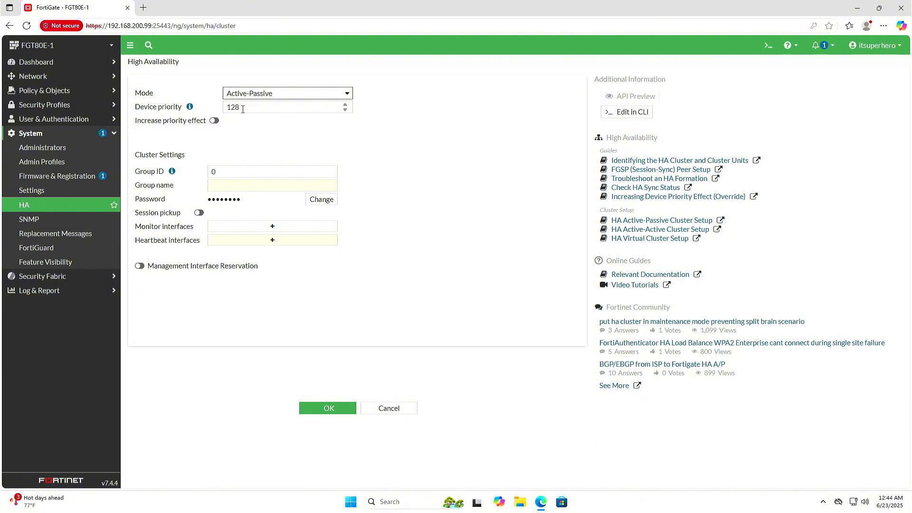
double_click(243, 110)
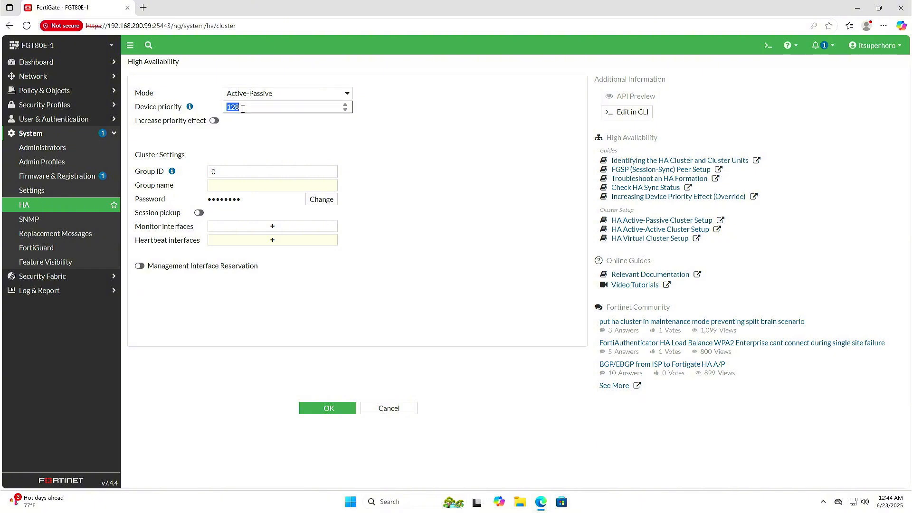
type("150")
Set the cluster's group ID to 20 and its group name to ITSUPERHERO on FGT80E-1
left_click(237, 173)
double_click(237, 173)
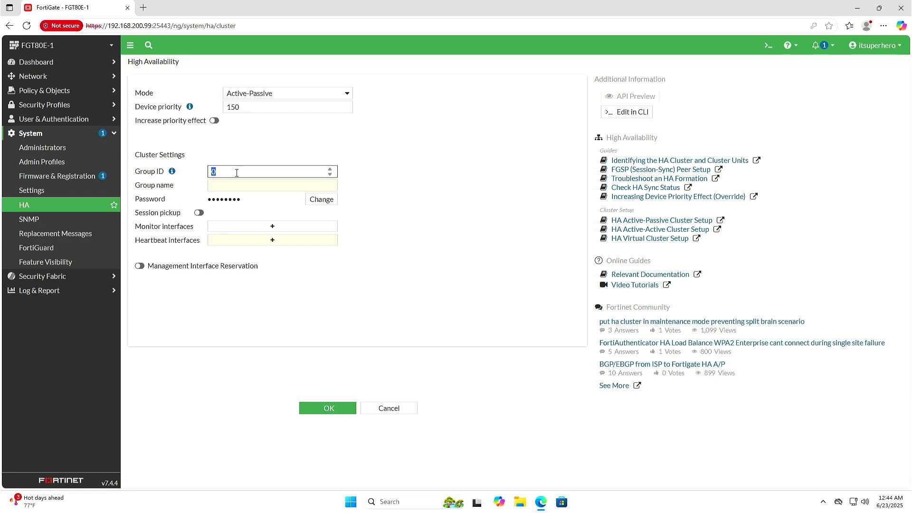
type("20")
left_click(238, 184)
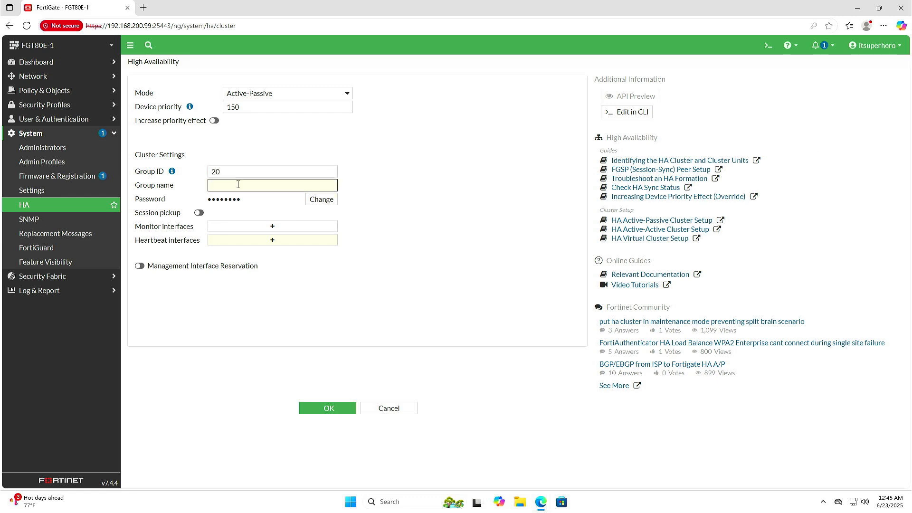
type("ITSUPERHERO")
Enter a new HA cluster password and enable session pickup on FGT80E-1
left_click(313, 199)
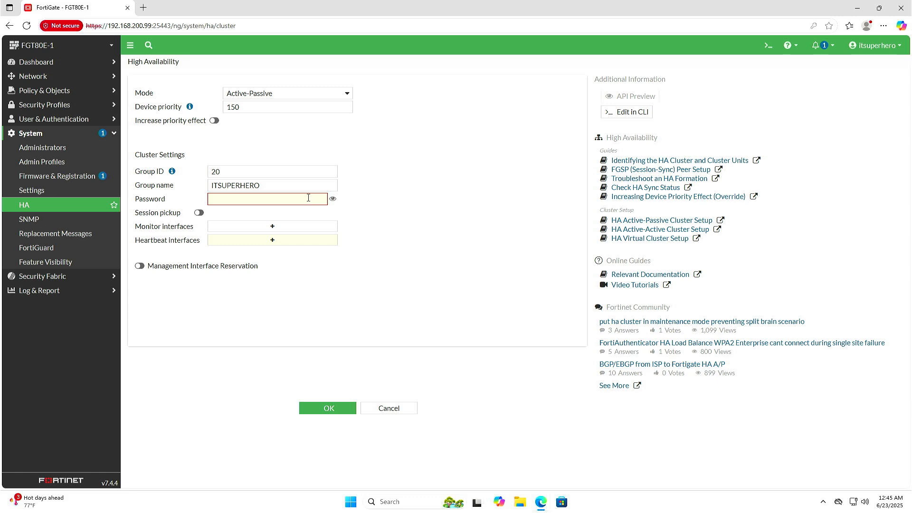
left_click(308, 197)
type("123456")
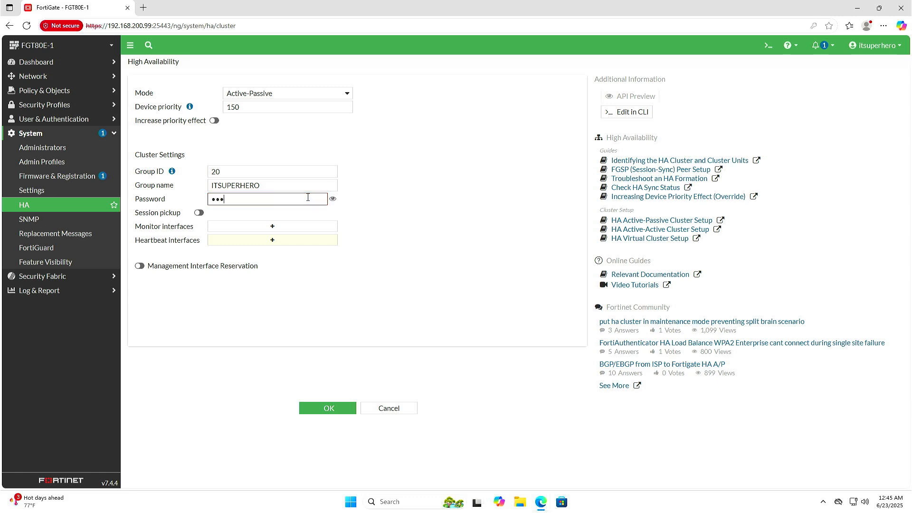
type("7890")
left_click(199, 213)
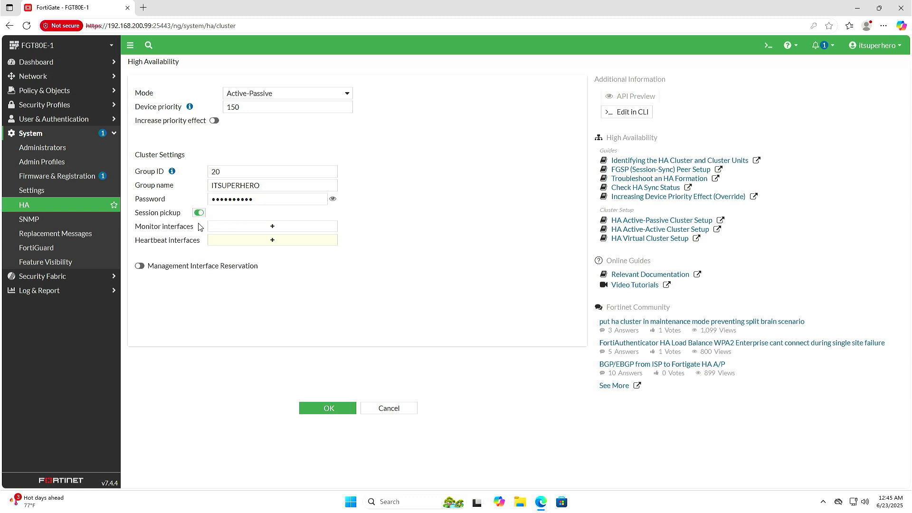
Add the ha port as the heartbeat interface and save FGT80E-1's HA configuration
left_click(224, 241)
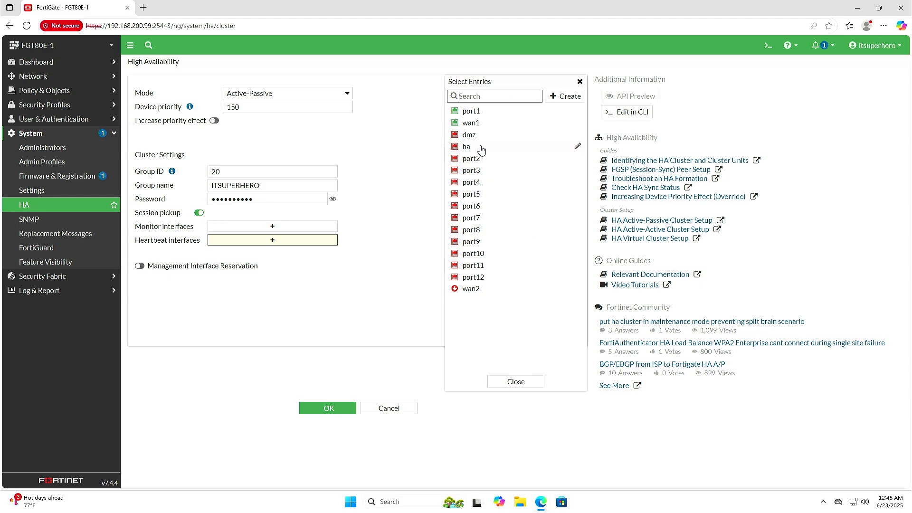
left_click(482, 148)
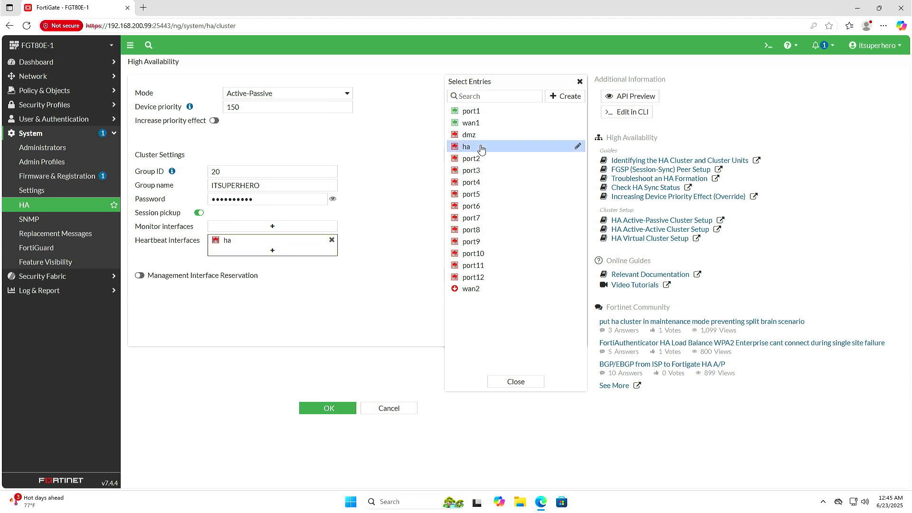
left_click(511, 382)
left_click(343, 412)
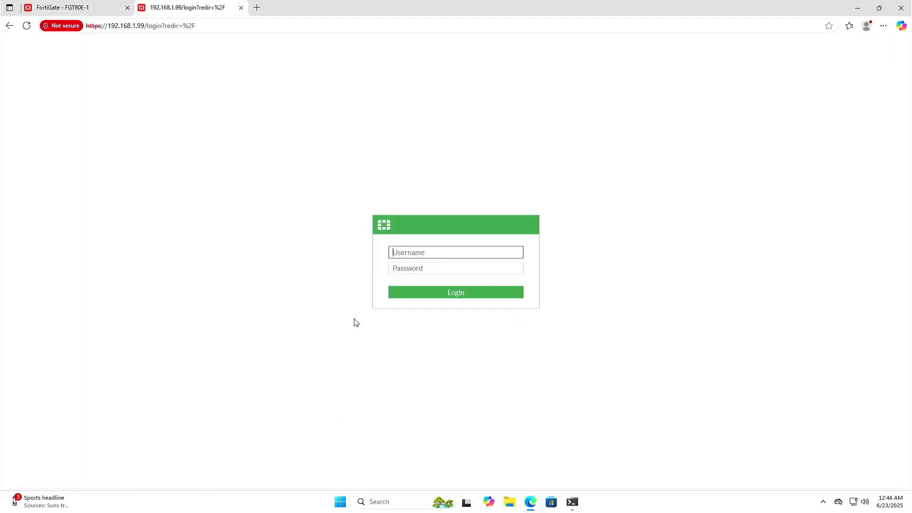
Log in to the second FortiGate at 192.168.1.99 as admin with the account password
type("admin")
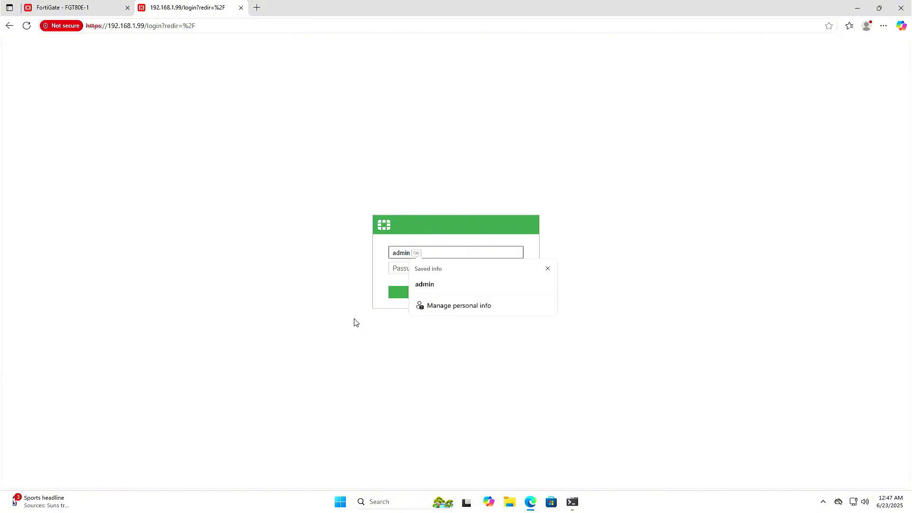
key("Tab")
type("••••••••")
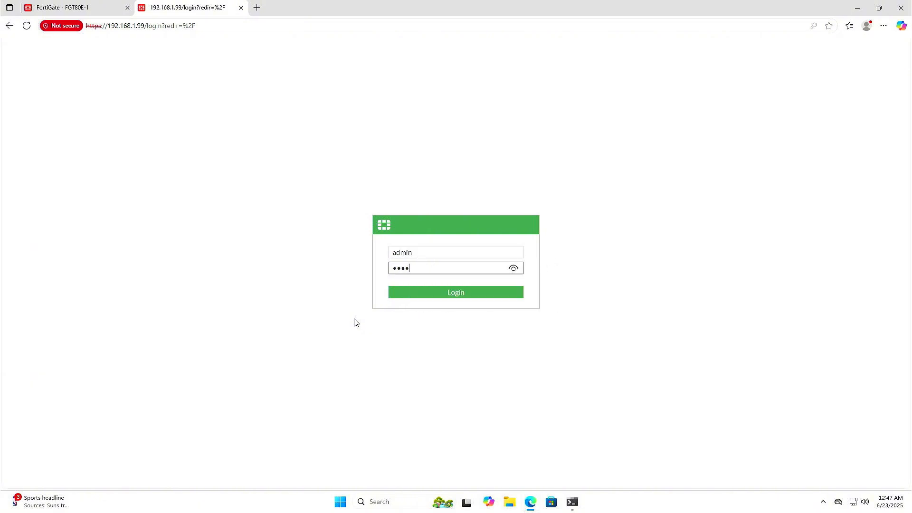
type("••")
key("Return")
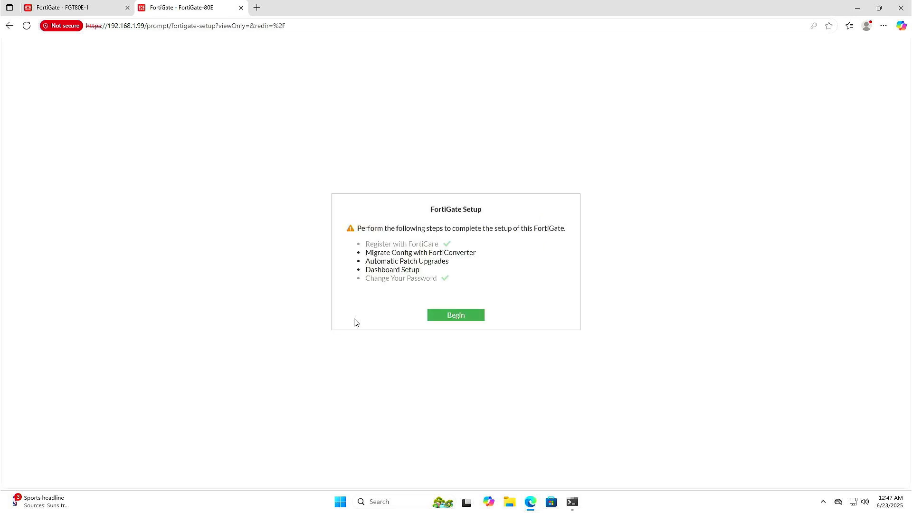
Complete the initial FortiGate setup, skipping the FortiConverter migration, disabling automatic patch upgrades with acknowledgement, and accepting the dashboard setup
left_click(436, 315)
left_click(523, 279)
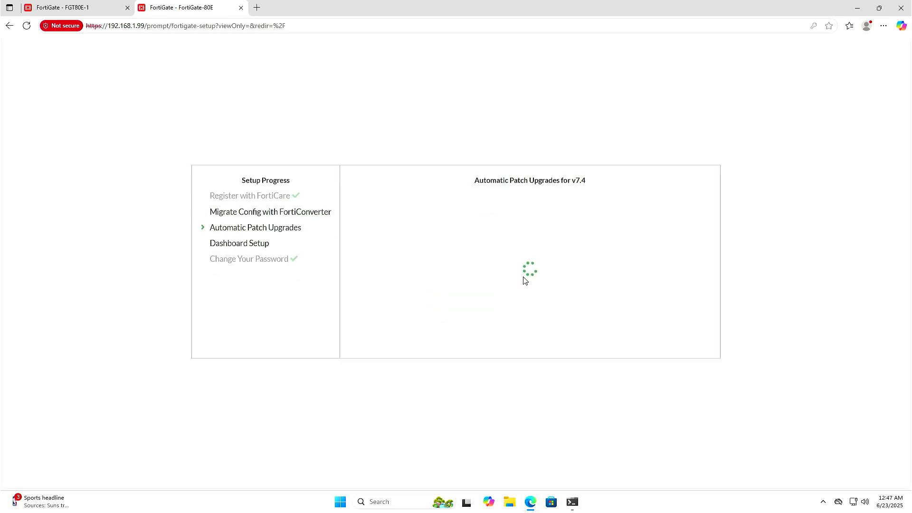
left_click(468, 248)
left_click(541, 311)
left_click(443, 284)
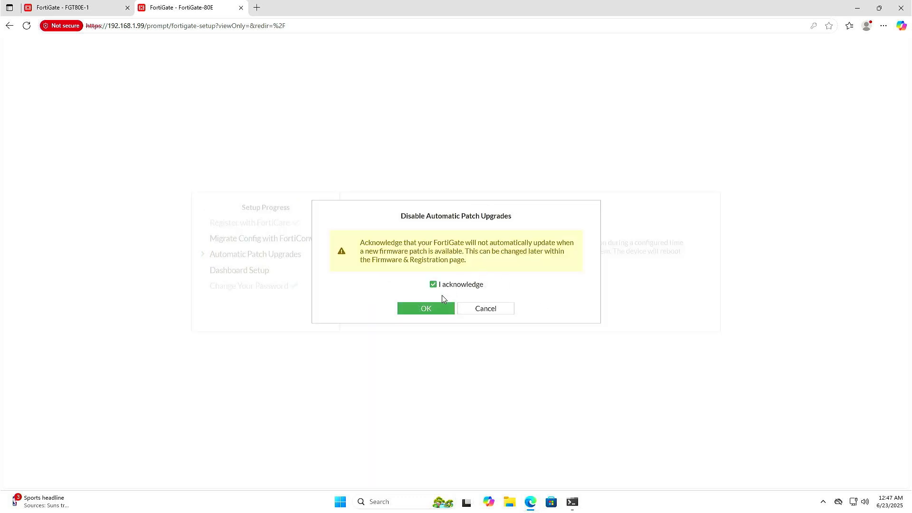
left_click(446, 306)
left_click(518, 338)
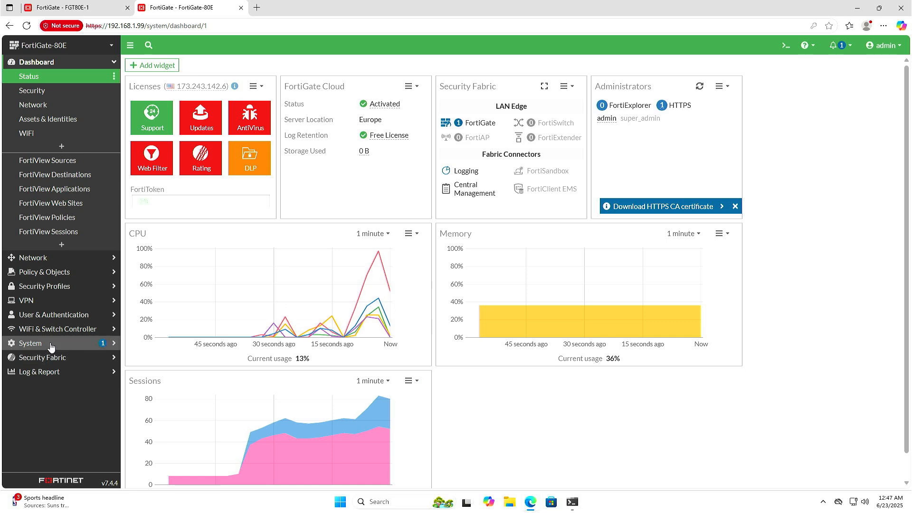
Change the second firewall's host name to FGT80E-2 in the system settings and apply it
left_click(50, 344)
left_click(45, 218)
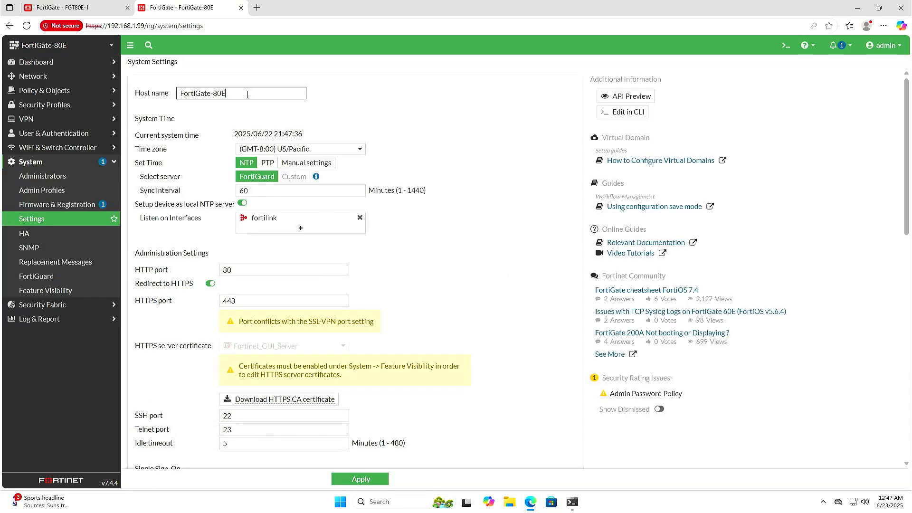
type("FGT80E-2")
left_click(361, 480)
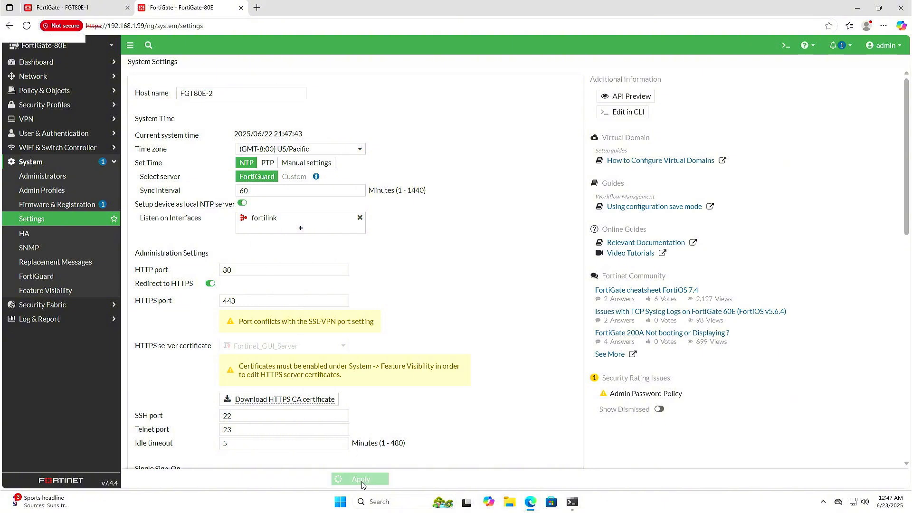
left_click(441, 293)
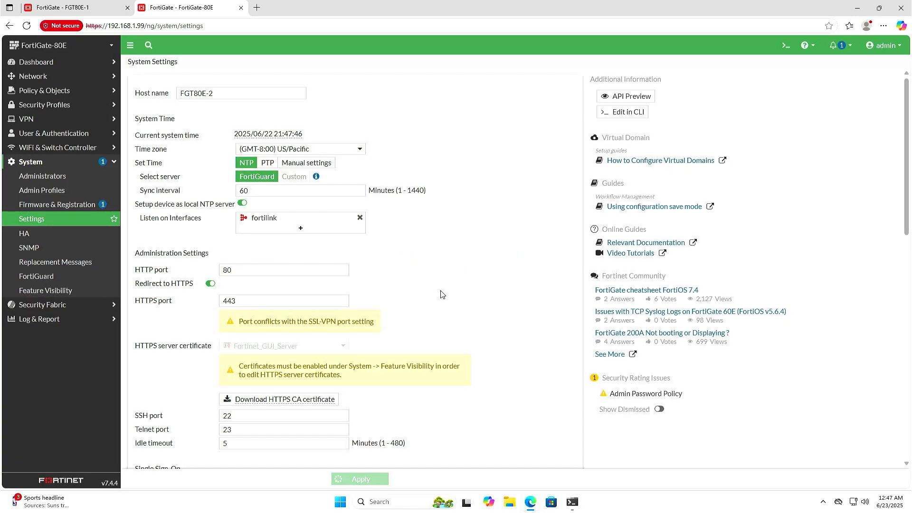
Open the HA settings on FGT80E-2 and set the mode to Active-Passive
left_click(59, 234)
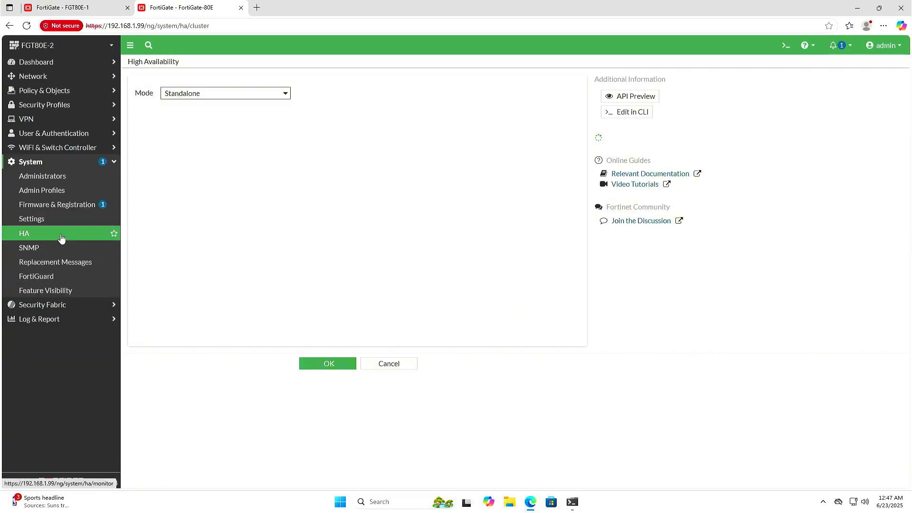
left_click(217, 93)
left_click(206, 129)
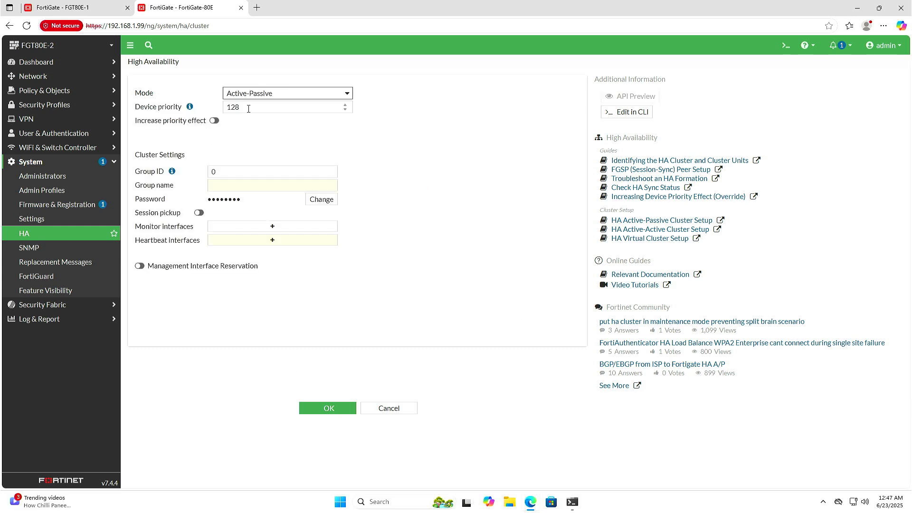
Set the group ID to 20 and the group name to ITSUPERHERO on FGT80E-2
left_click(226, 170)
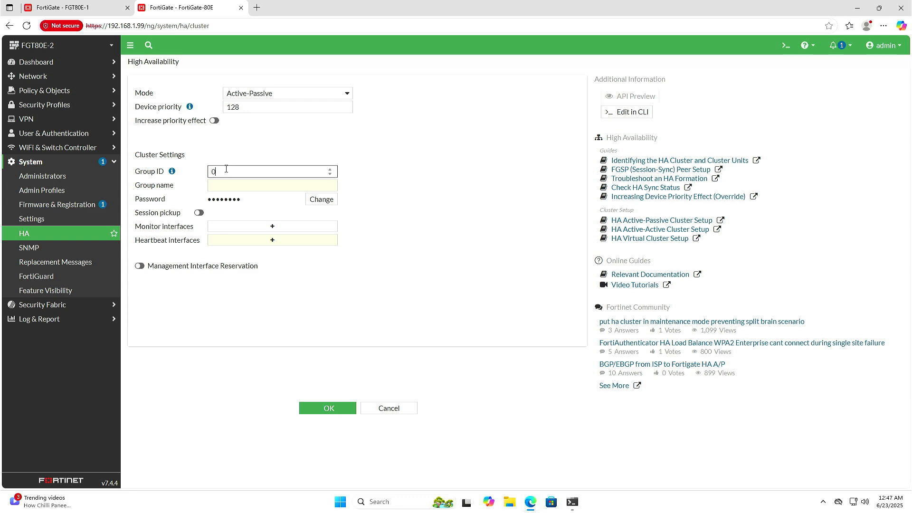
type("20")
key("Tab")
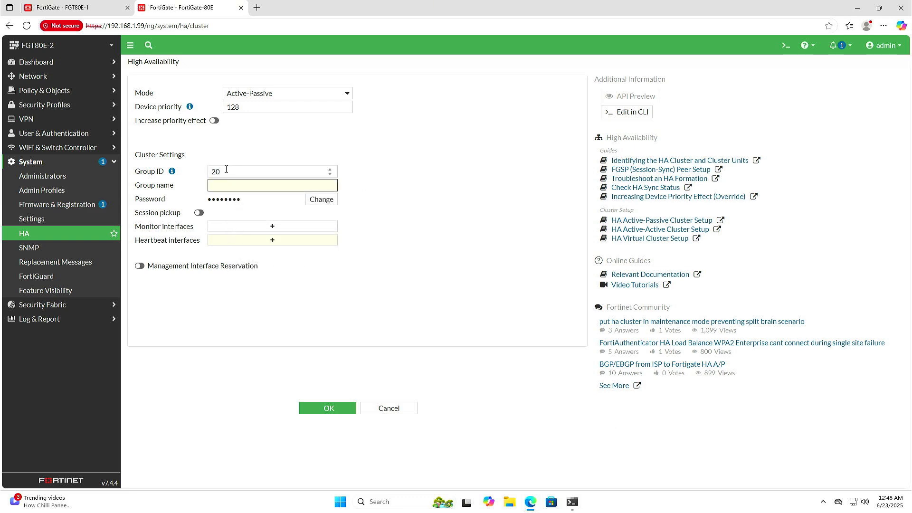
type("ITSUPERHERO")
Enter the HA cluster password on FGT80E-2 and enable session pickup
left_click(321, 200)
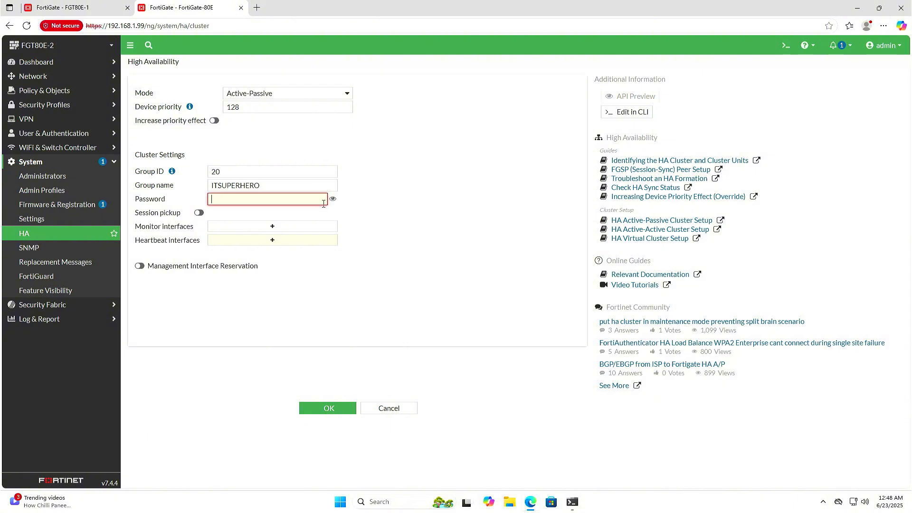
type("••")
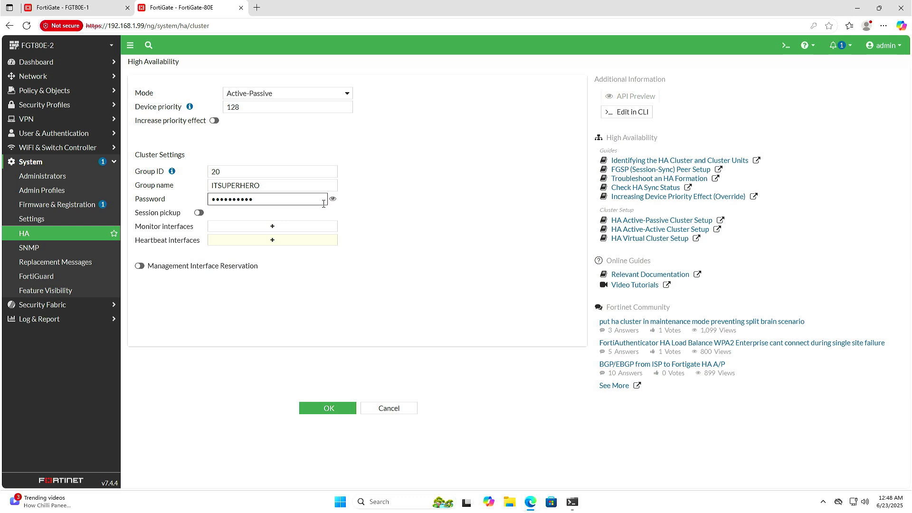
left_click(201, 213)
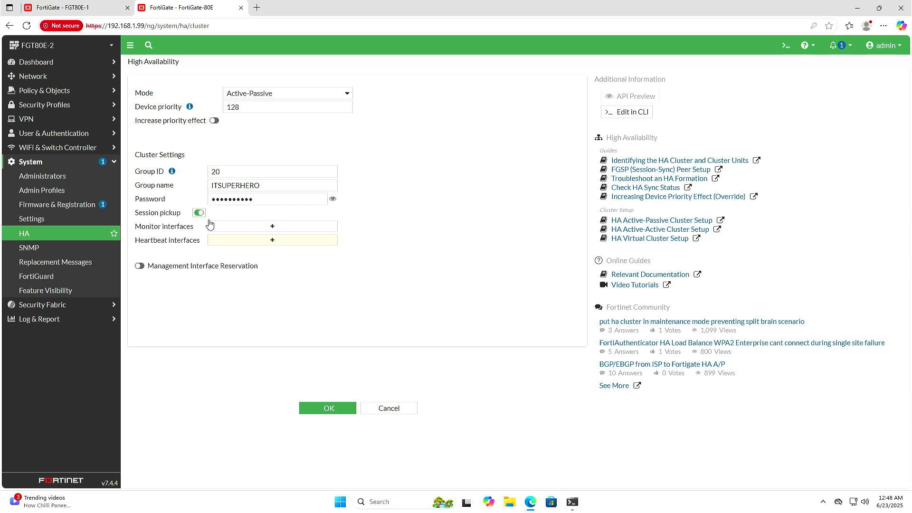
Add the ha port as the heartbeat interface on FGT80E-2 and apply the HA settings
left_click(238, 241)
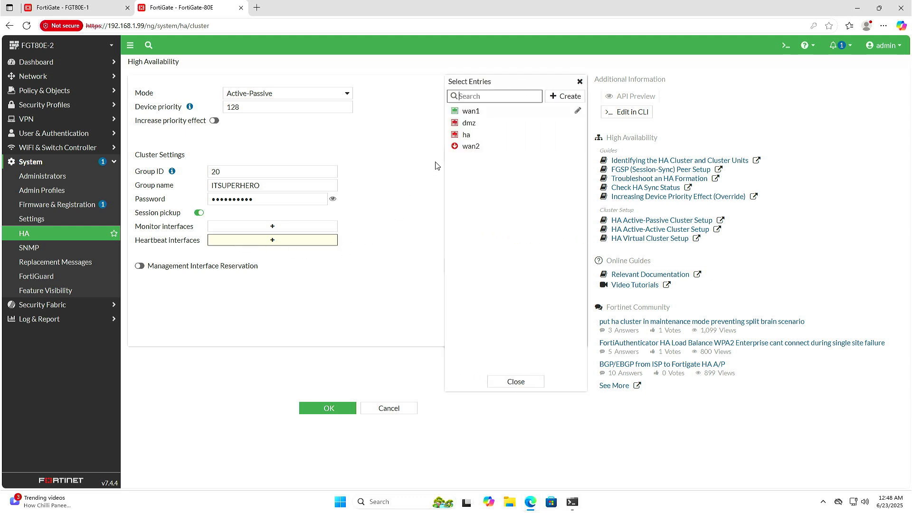
left_click(473, 126)
left_click(473, 126)
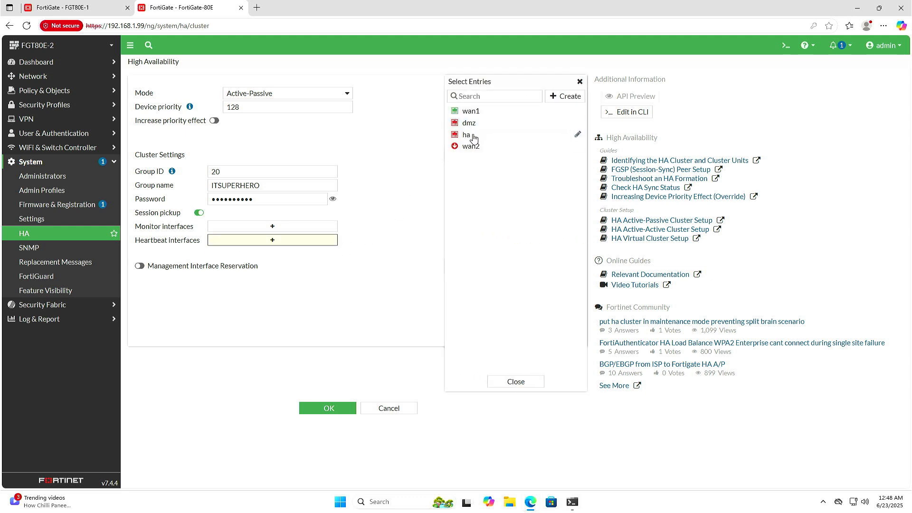
left_click(473, 136)
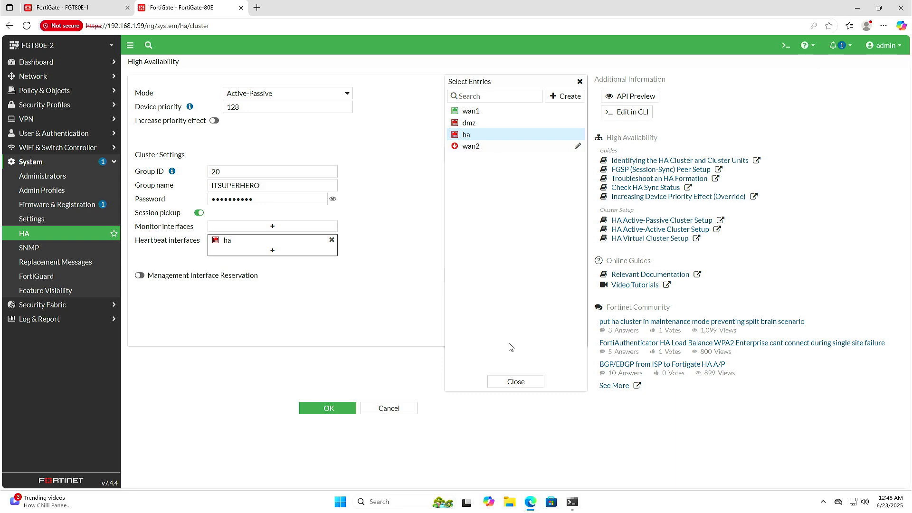
left_click(513, 385)
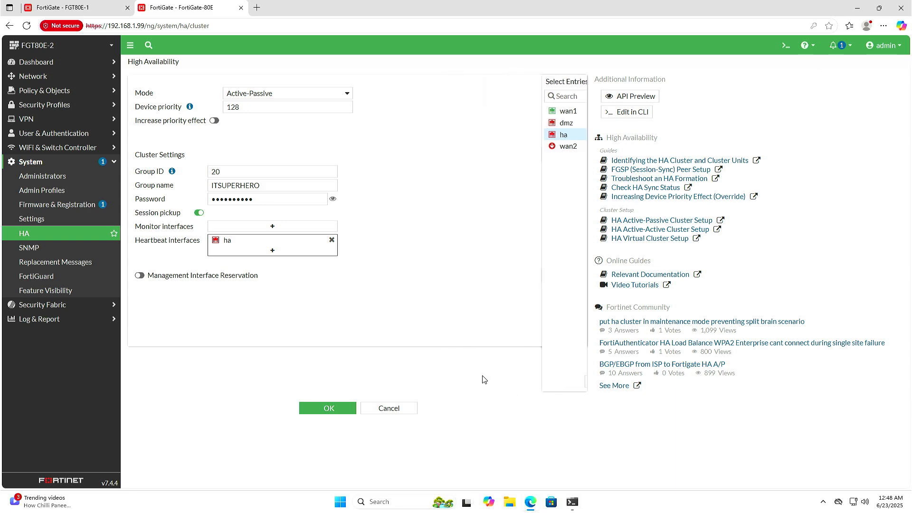
left_click(338, 415)
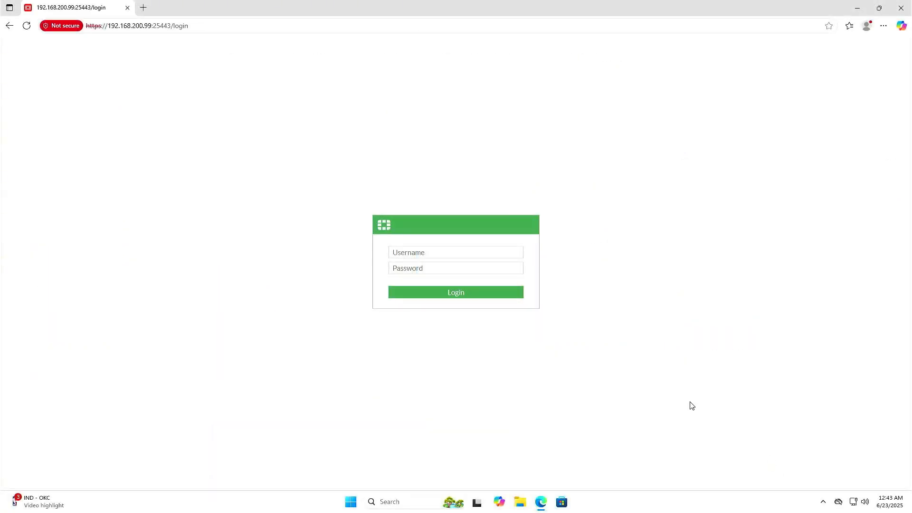
Log in to the firewall at 192.168.200.99:25443 with the administrator username and password
left_click(483, 257)
type("itsuper")
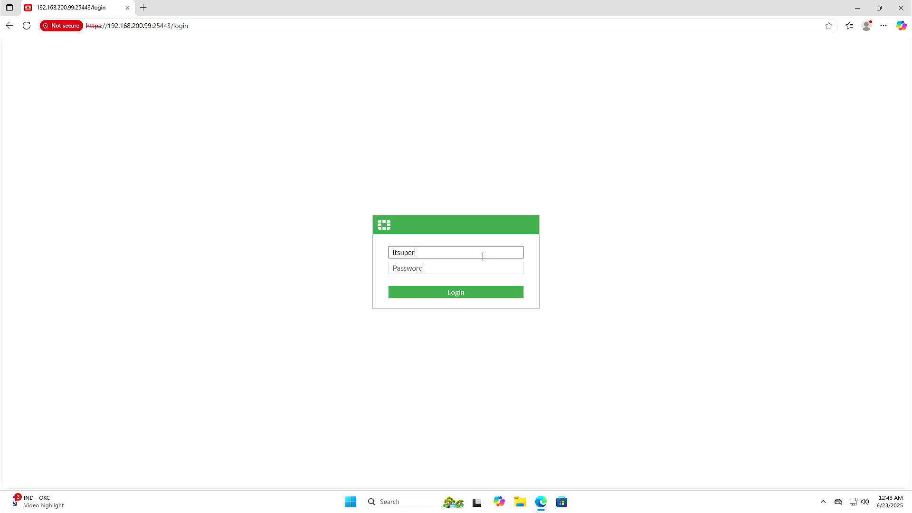
type("hero")
key("Tab")
type("*****")
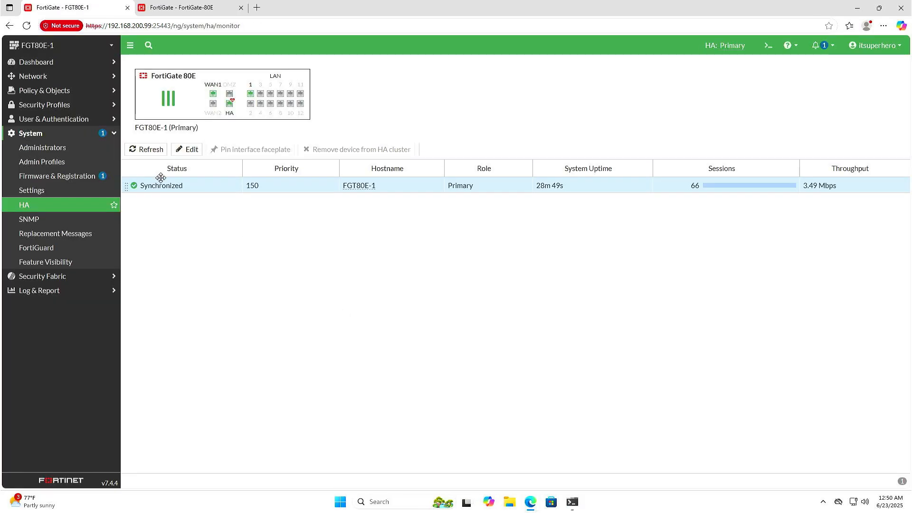
Refresh the HA status on FGT80E-1 and select the FGT80E-2 member to check its synchronization and ports
left_click(39, 204)
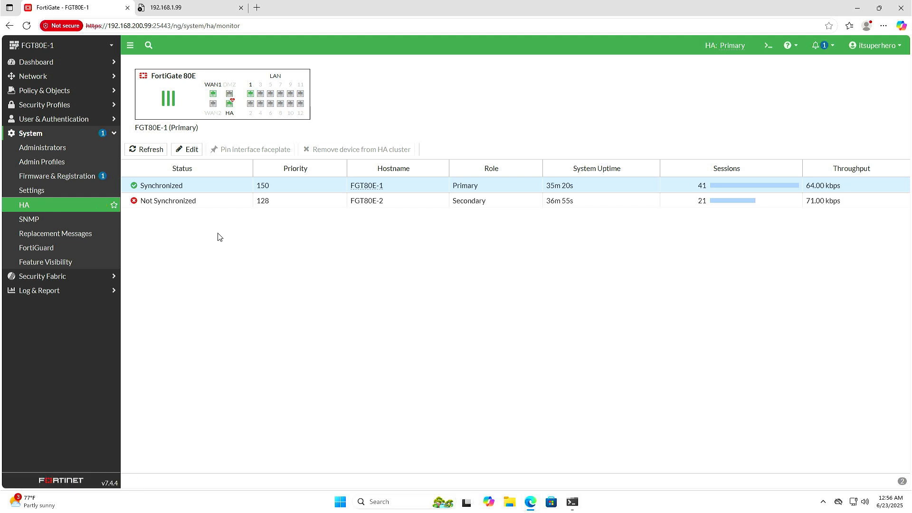
left_click(154, 151)
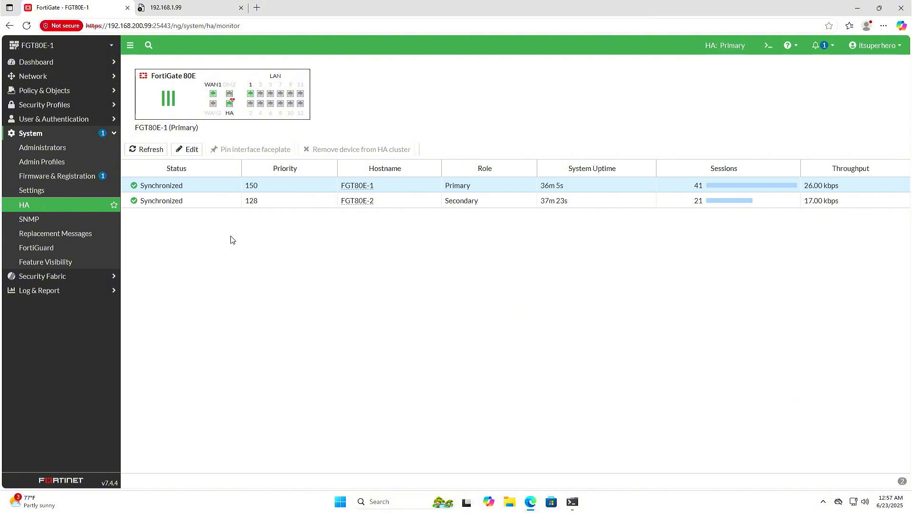
left_click(262, 203)
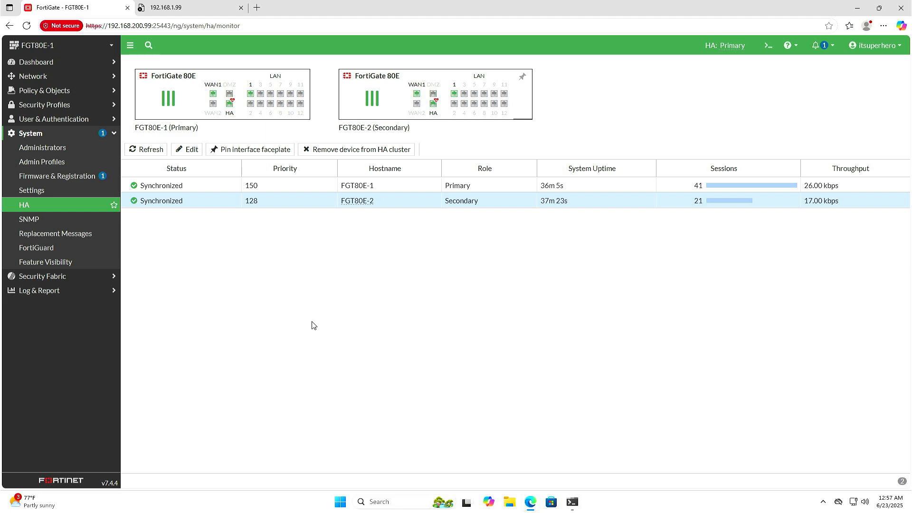
Open a Windows Command Prompt and start a continuous ping to 8.8.8.8 with the -t option
left_click(341, 500)
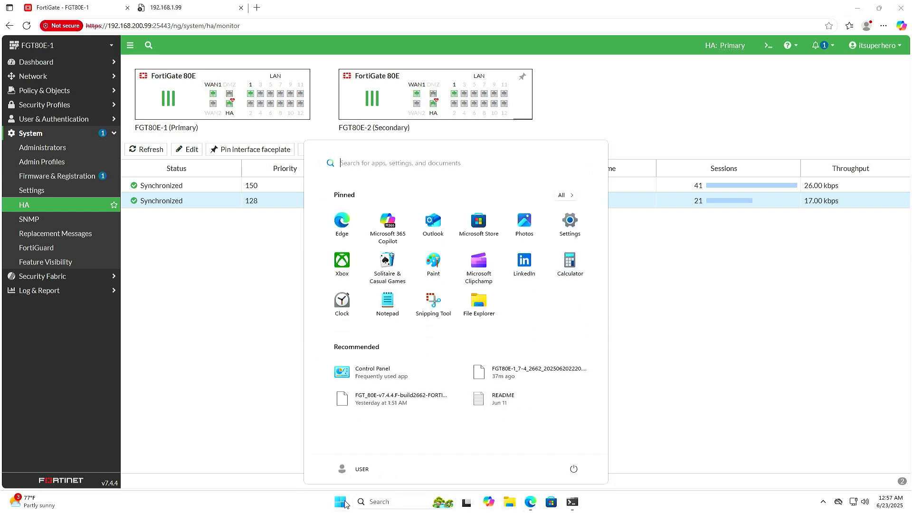
type("cmd")
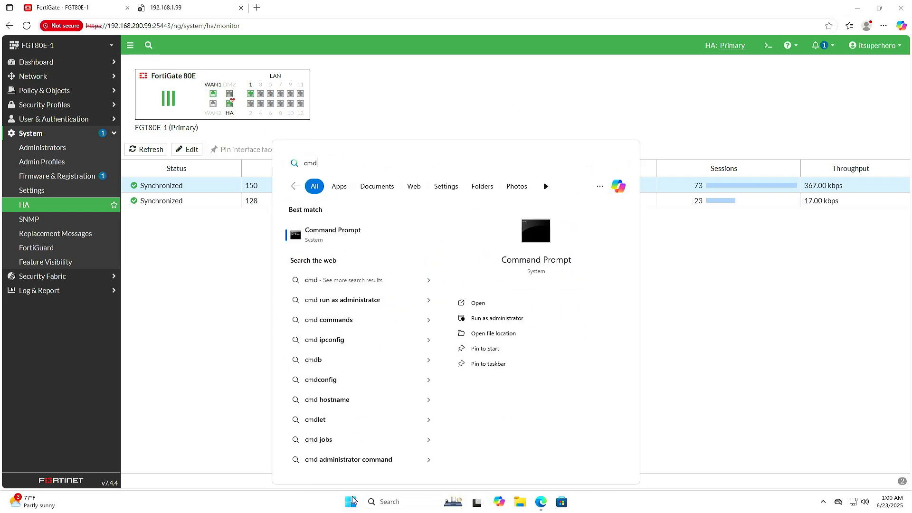
key("Return")
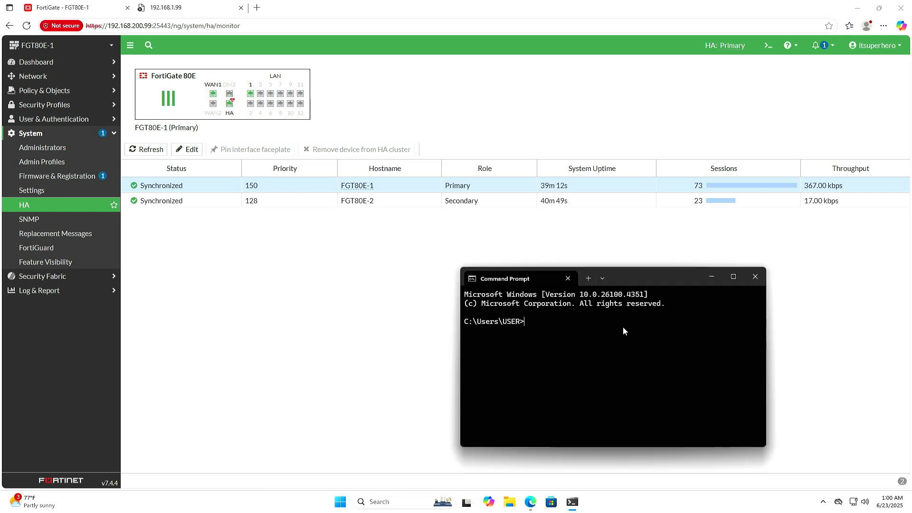
type("ping 8.8.8.8 -t")
key("Return")
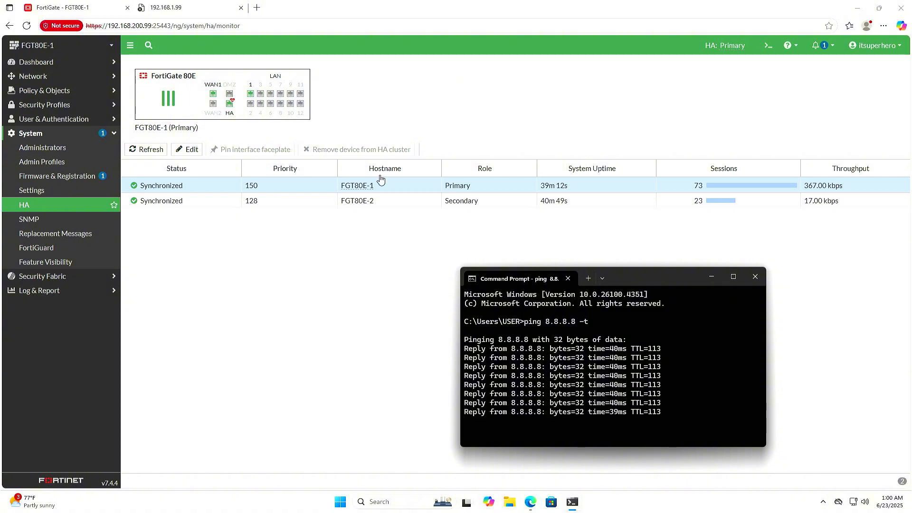
Arrange the browser and the ping window side by side, giving the browser the wider share of the screen
left_click(287, 201)
key("super+Left")
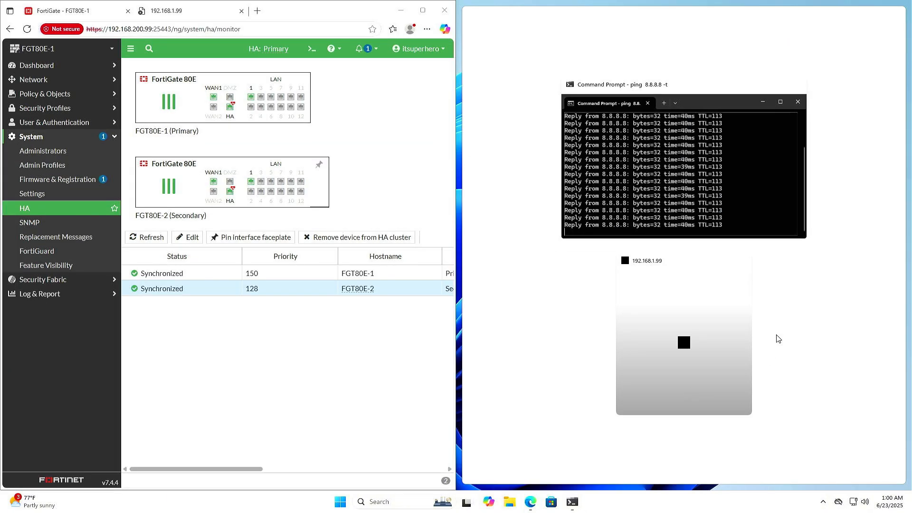
left_click(690, 180)
left_click(271, 319)
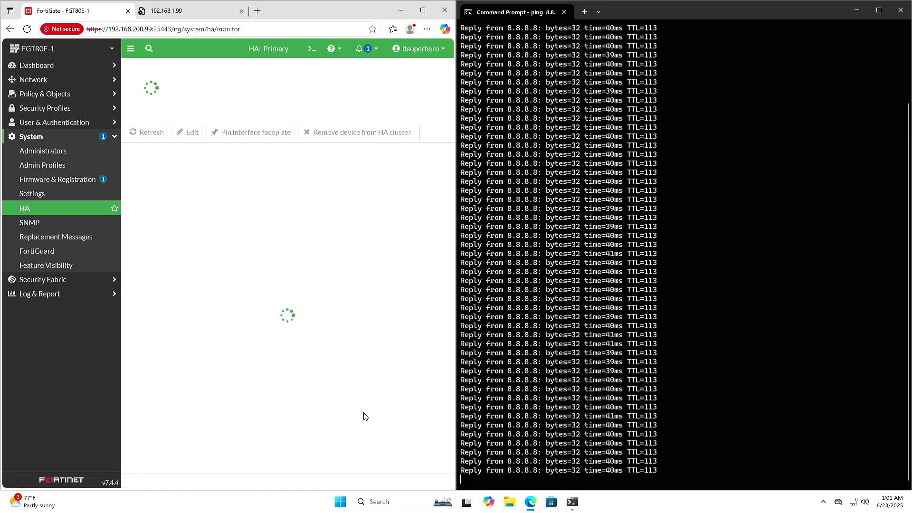
left_click_drag(456, 352, 660, 348)
Continue past the certificate warning for 192.168.200.99 and log in with the administrator username and password
left_click(216, 249)
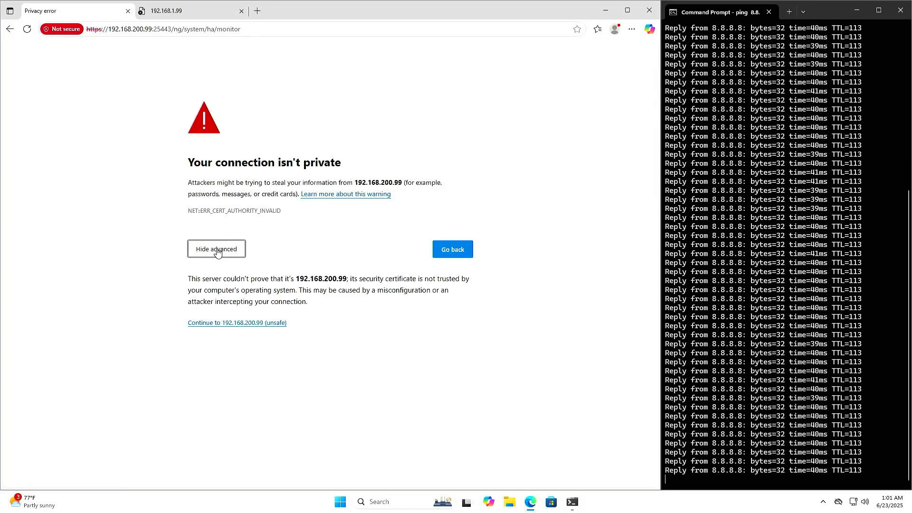
left_click(238, 322)
type("itsuperhero")
key("Tab")
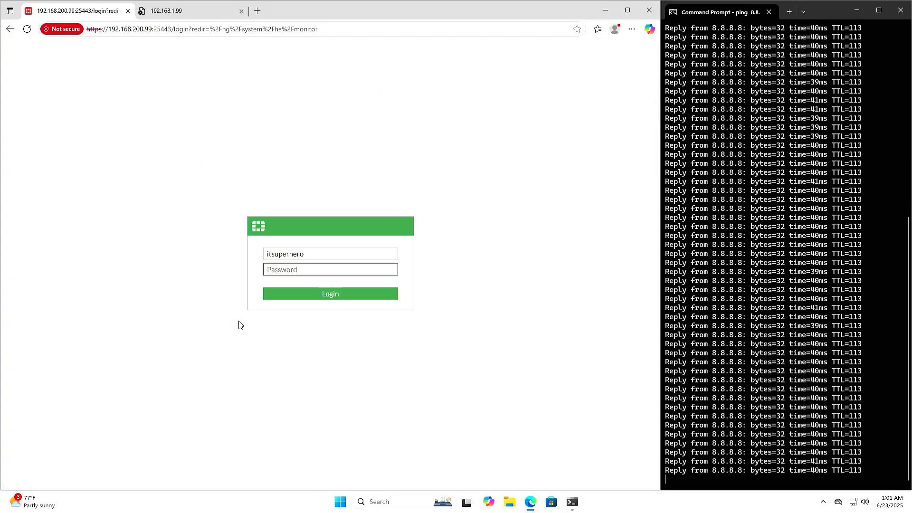
type("••••••••••")
key("Return")
left_click(352, 318)
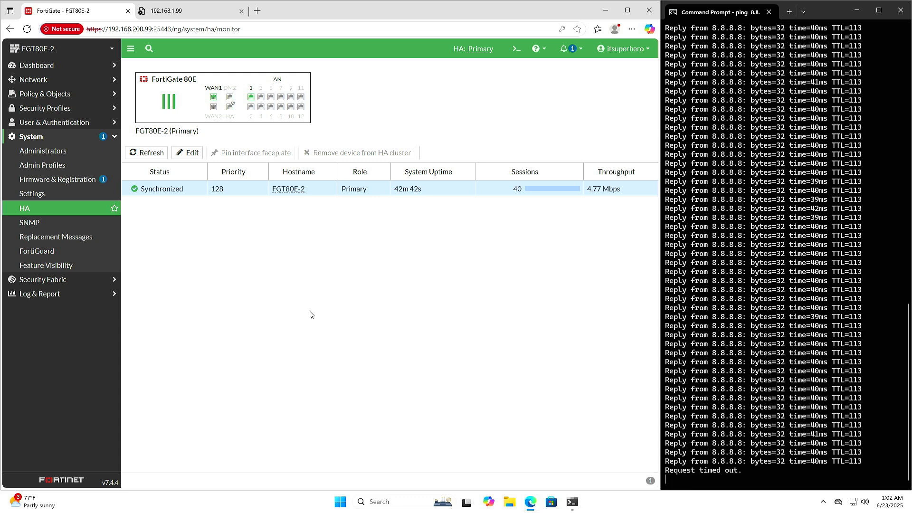
Refresh the HA status during the failover test and select FGT80E-2 to view its ports
left_click(147, 154)
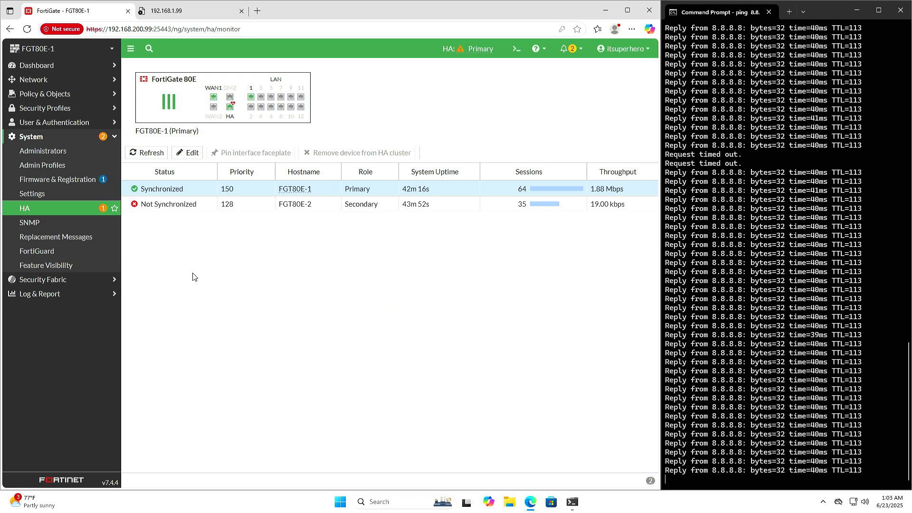
left_click(79, 209)
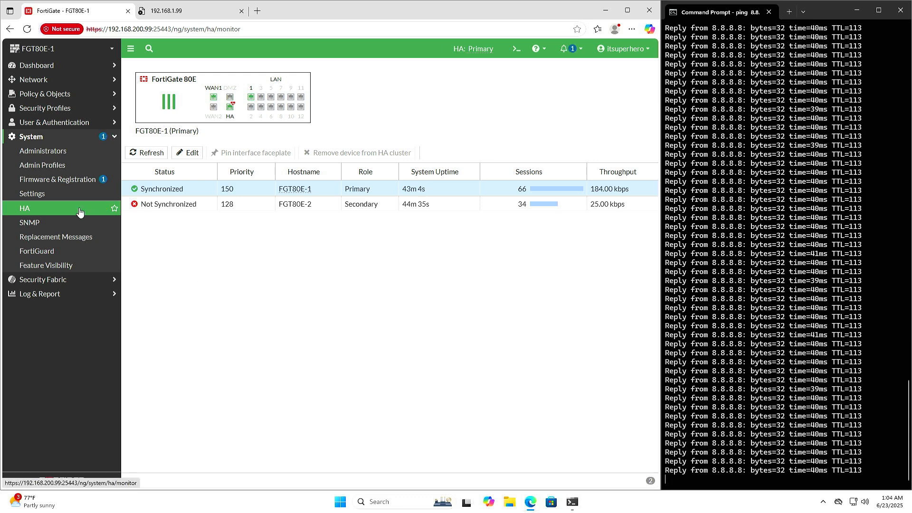
left_click(79, 211)
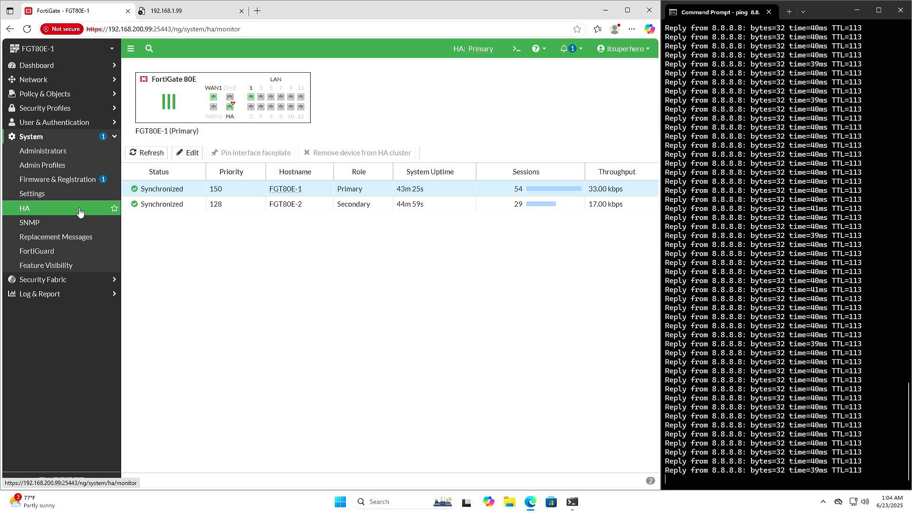
left_click(192, 205)
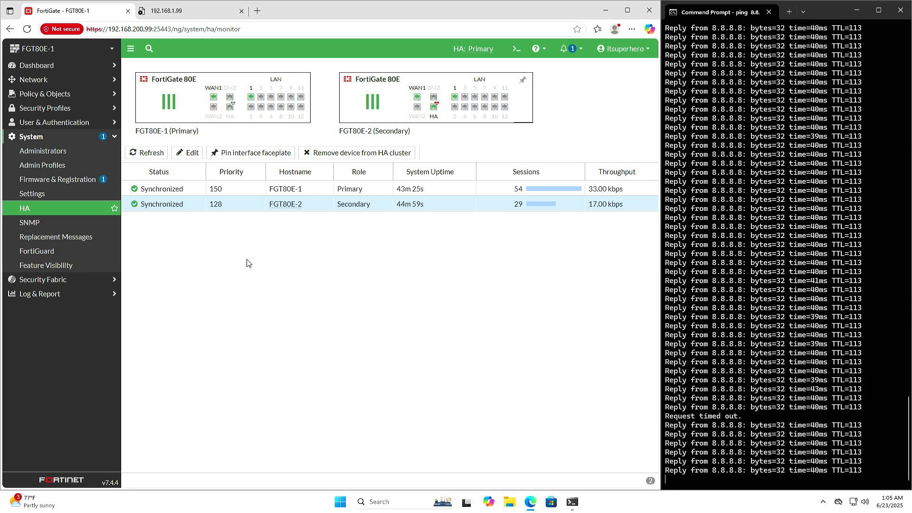
Reload the HA status page to check again which cluster members are connected and synchronized
left_click(79, 208)
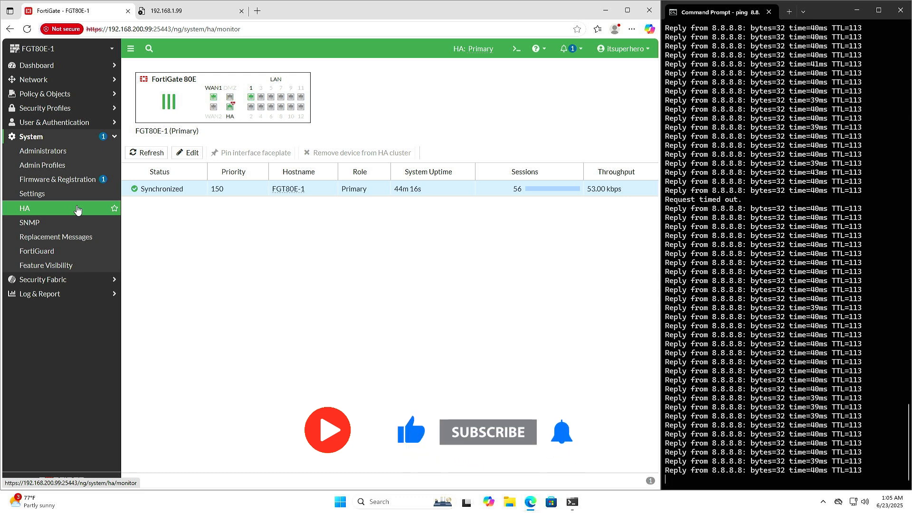
left_click(77, 210)
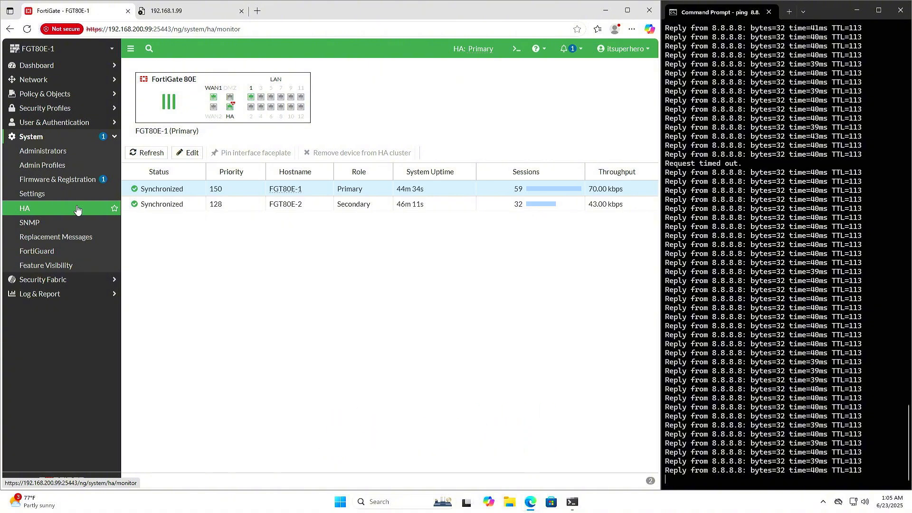
left_click(78, 210)
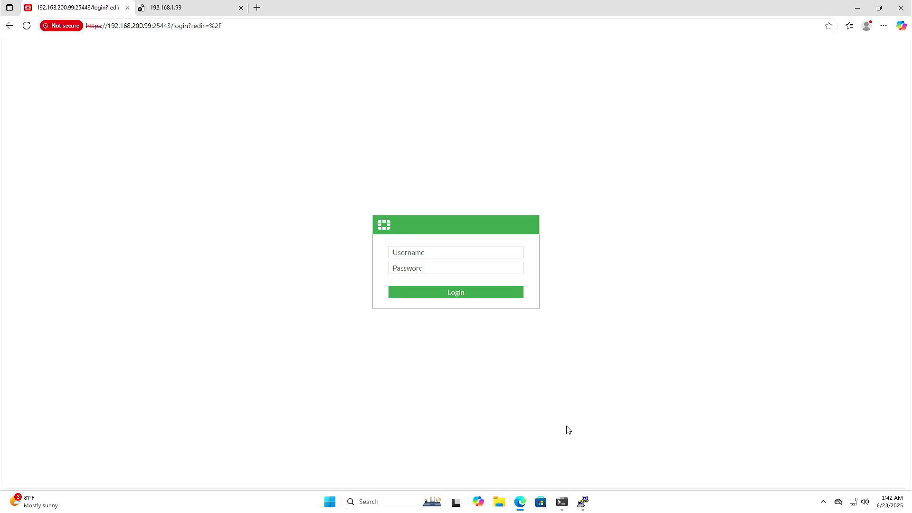
Log in to FGT80E-1 again with the administrator username and password
left_click(486, 253)
type("itsuperhero")
key("Tab")
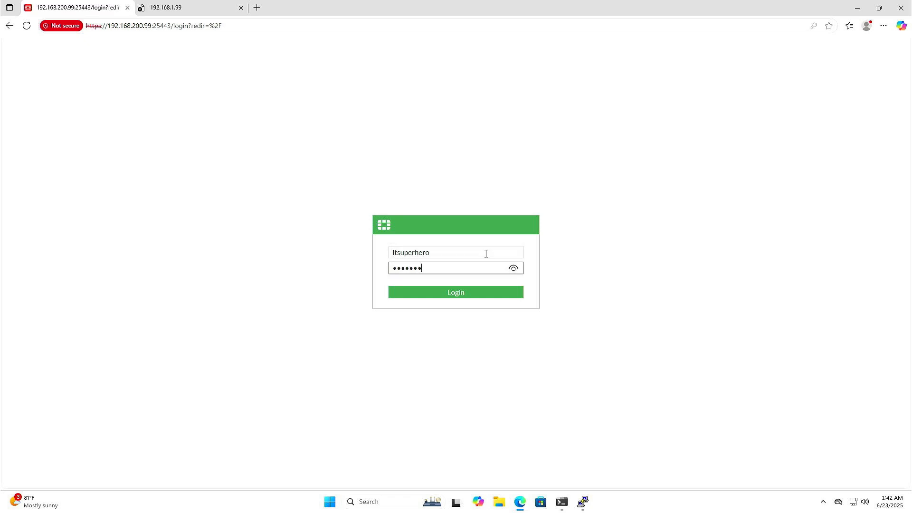
type("*")
key("Return")
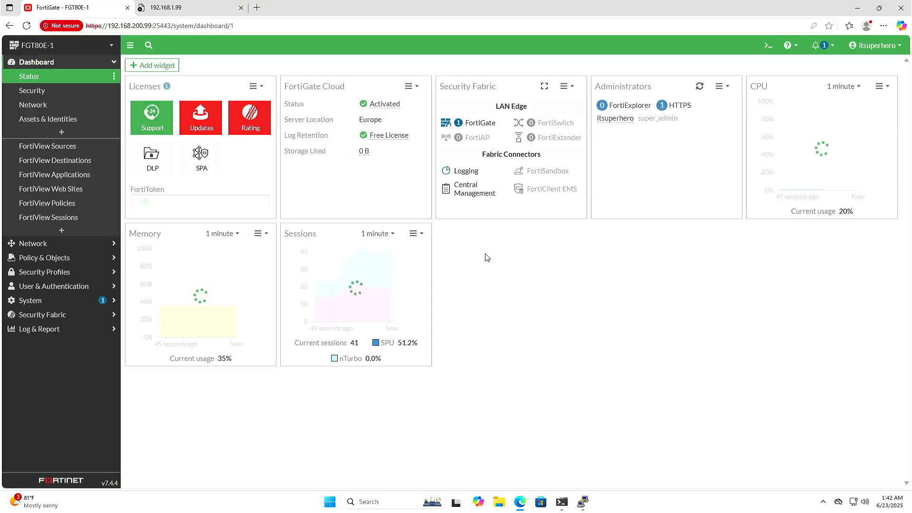
Open the HA settings on FGT80E-1 and set the mode to Active-Active
left_click(81, 300)
left_click(45, 207)
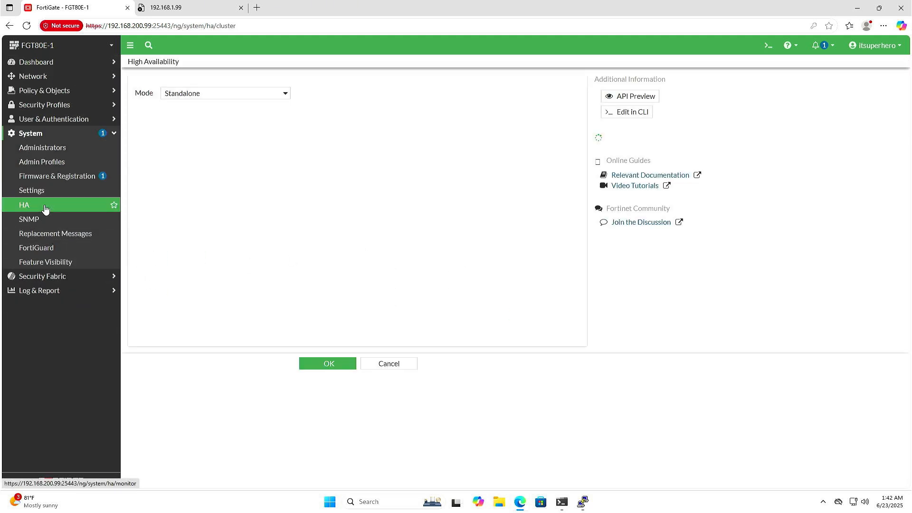
left_click(217, 95)
left_click(206, 120)
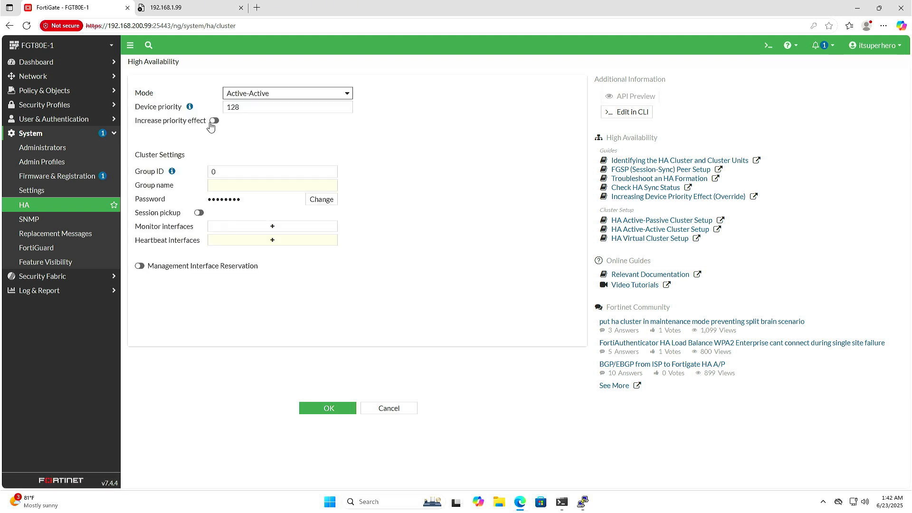
Set the group ID to 20 and the group name to ITSUPERHERO on FGT80E-1
left_click(235, 172)
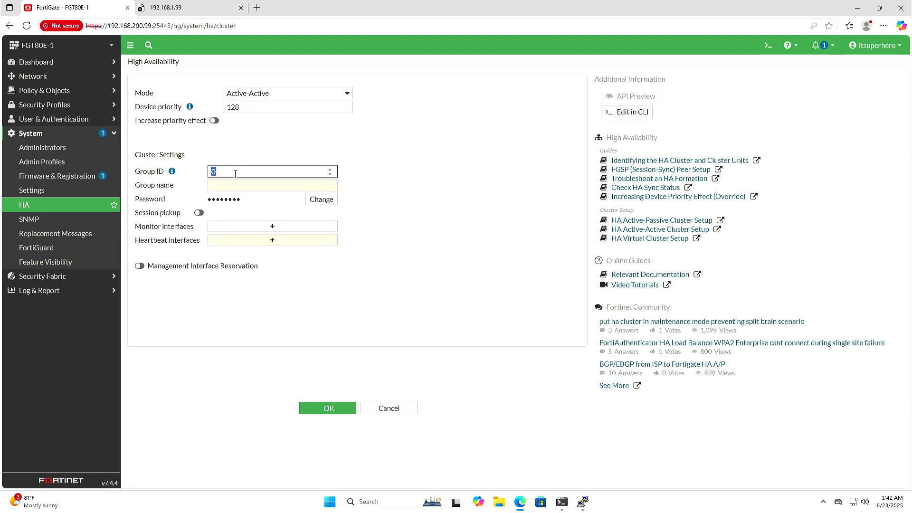
key("Tab")
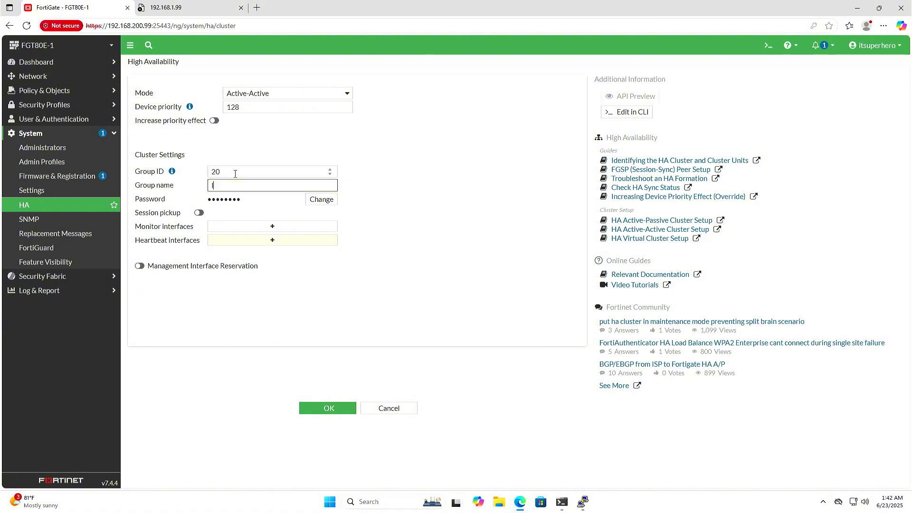
type("ITSUPERHERO")
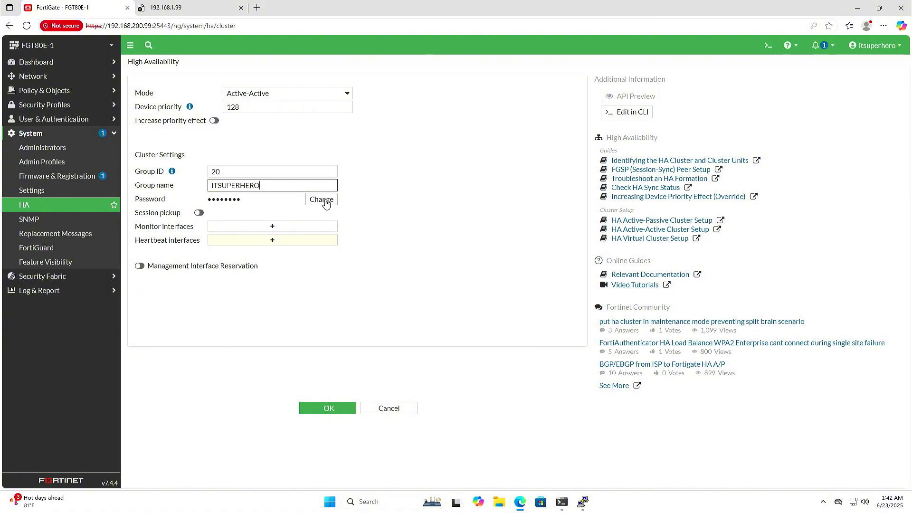
Enter a new HA cluster password on FGT80E-1 and enable session pickup
left_click(319, 199)
left_click(294, 199)
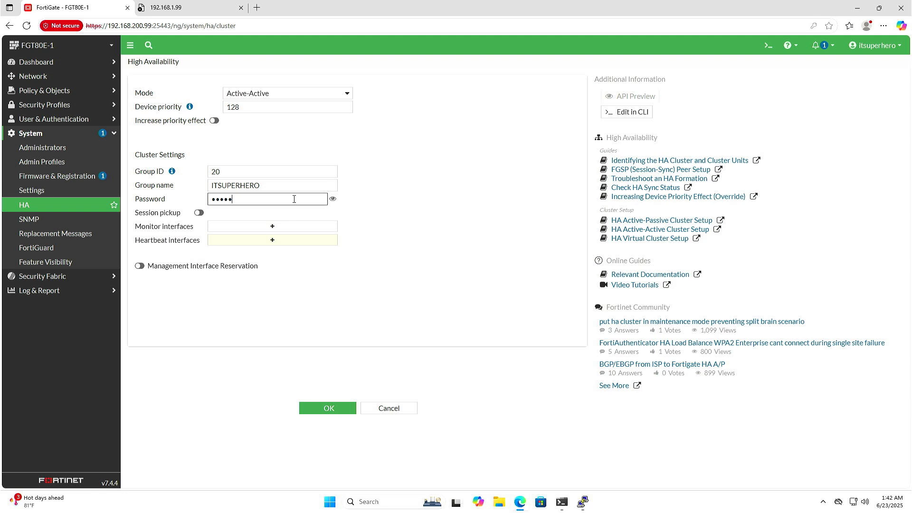
type("1")
key("Tab")
key("Tab")
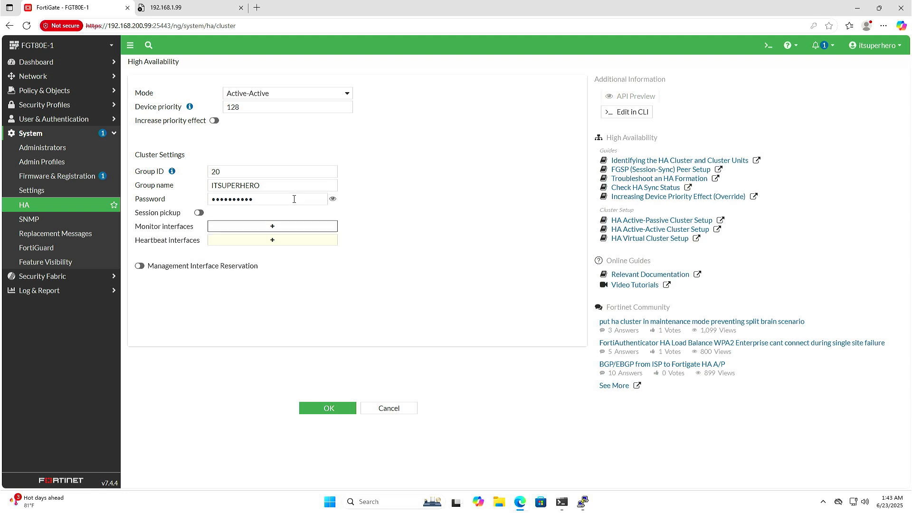
left_click(199, 213)
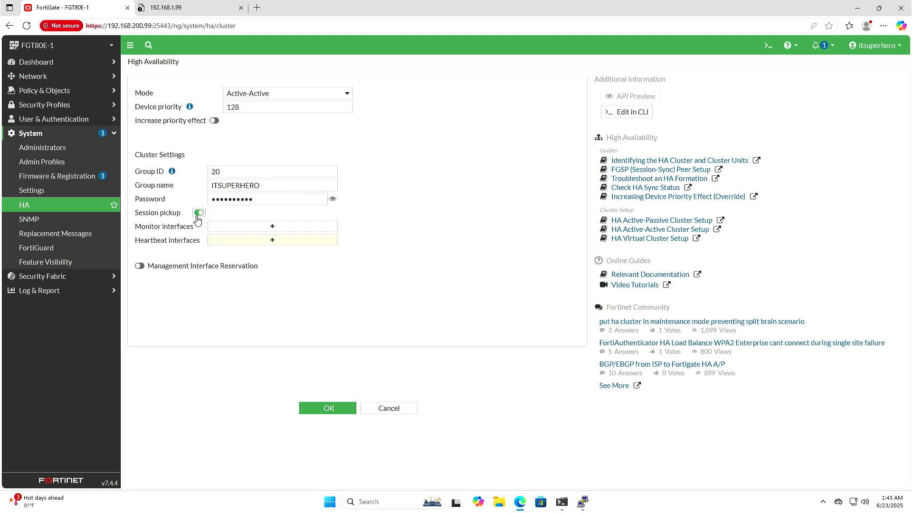
Add the ha port as heartbeat interface on FGT80E-1 and apply the Active-Active HA settings
left_click(242, 245)
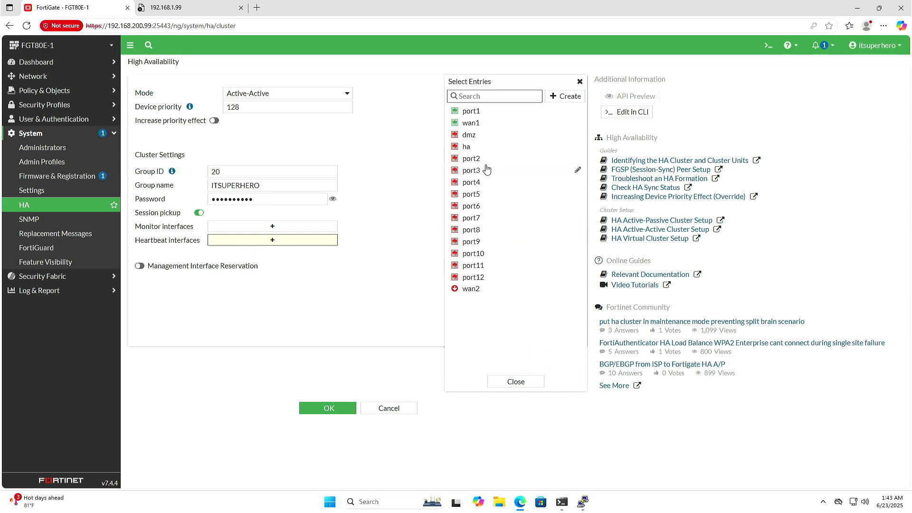
left_click(471, 150)
left_click(441, 334)
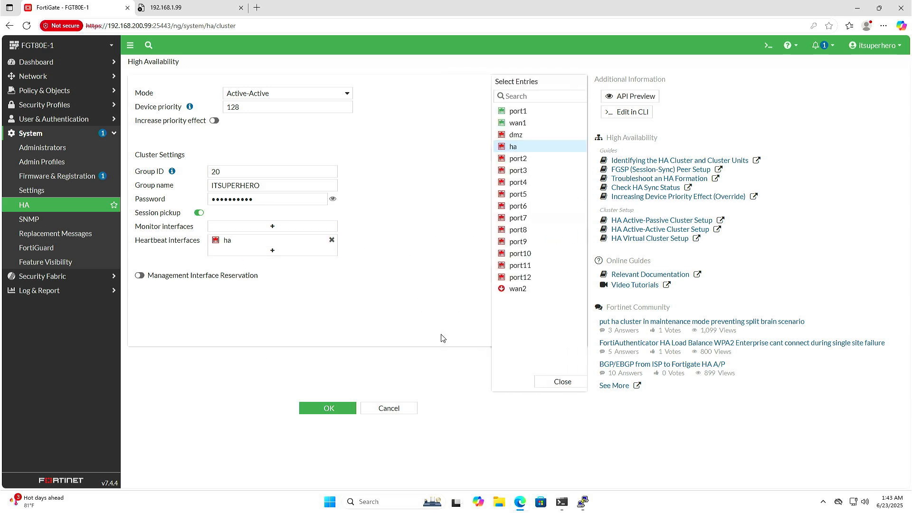
left_click(331, 410)
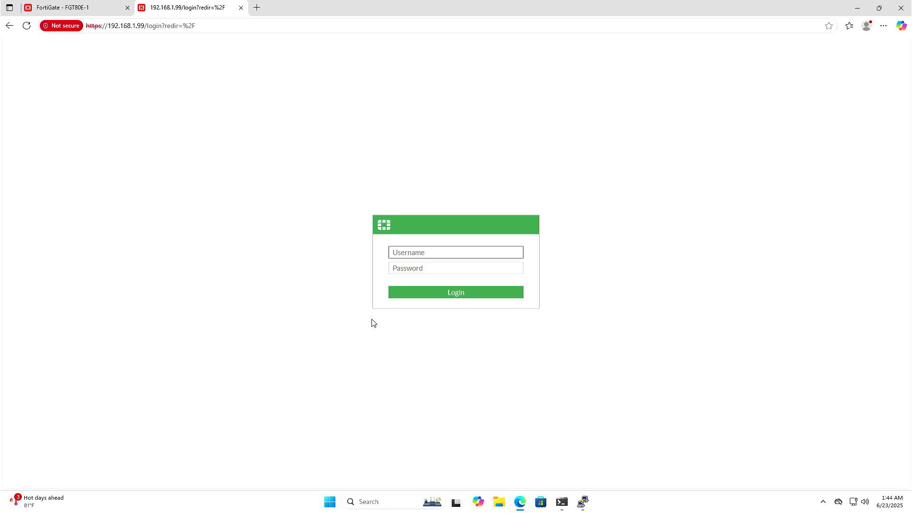
Log in to the second FortiGate at 192.168.1.99 as admin and replace the default password with a new one
type("admin")
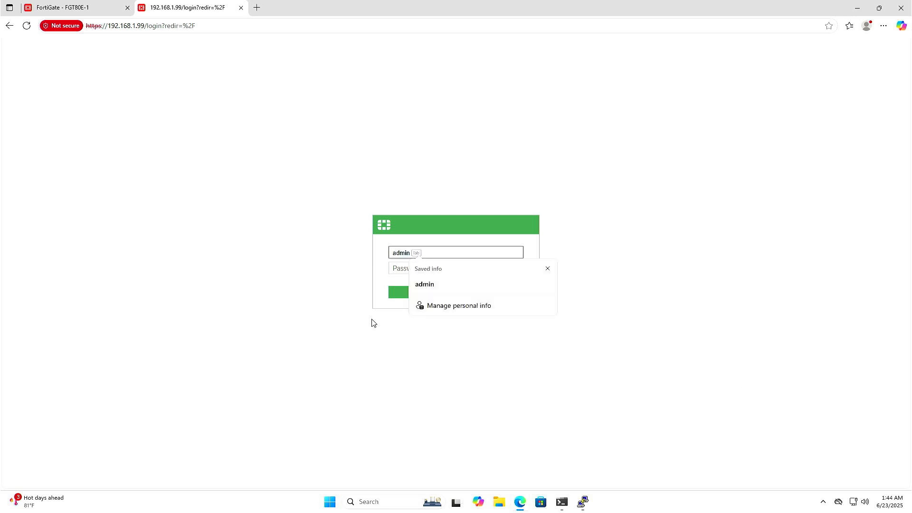
key("Return")
type("••")
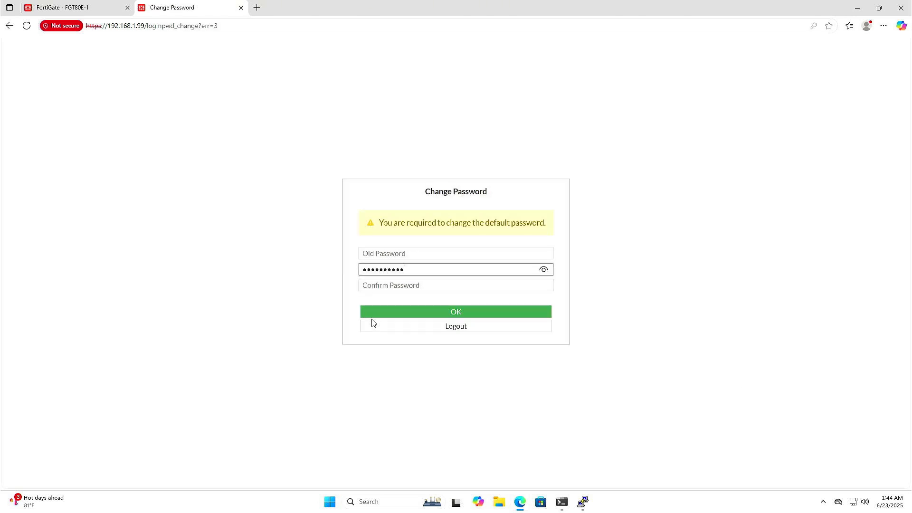
key("Tab")
type("•")
key("Return")
Log in to the second FortiGate again as admin with the new password
type("admin")
key("Tab")
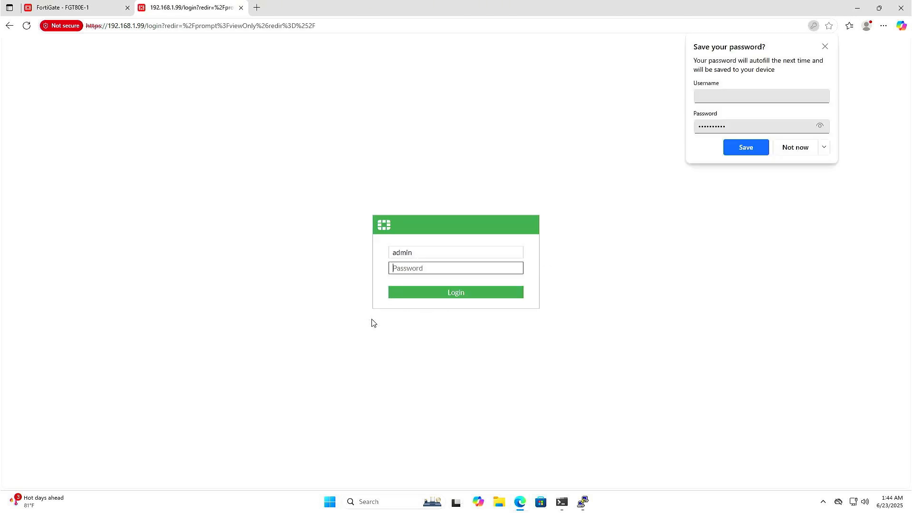
type("••••••••")
key("Return")
Complete the second FortiGate's setup wizard, postponing the FortiConverter migration and confirming the patch upgrade and dashboard choices
left_click(441, 313)
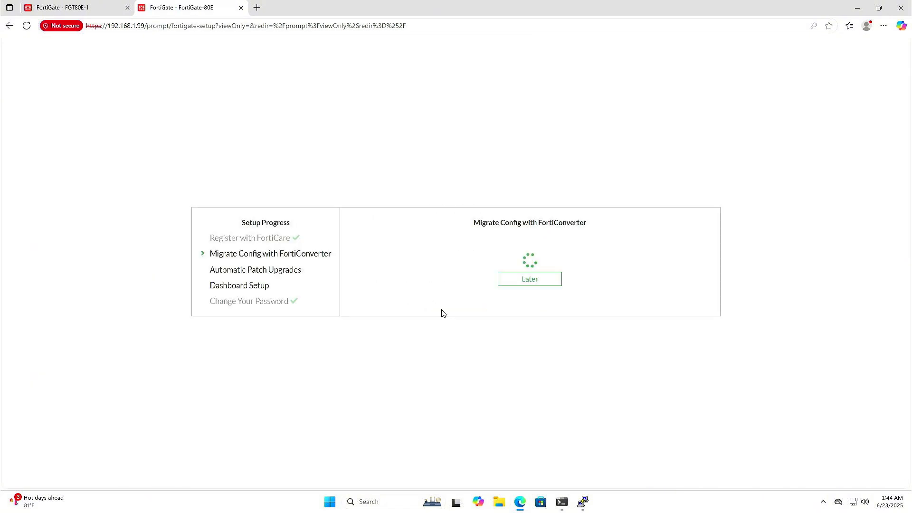
left_click(500, 283)
left_click(472, 248)
left_click(560, 315)
left_click(433, 283)
left_click(424, 309)
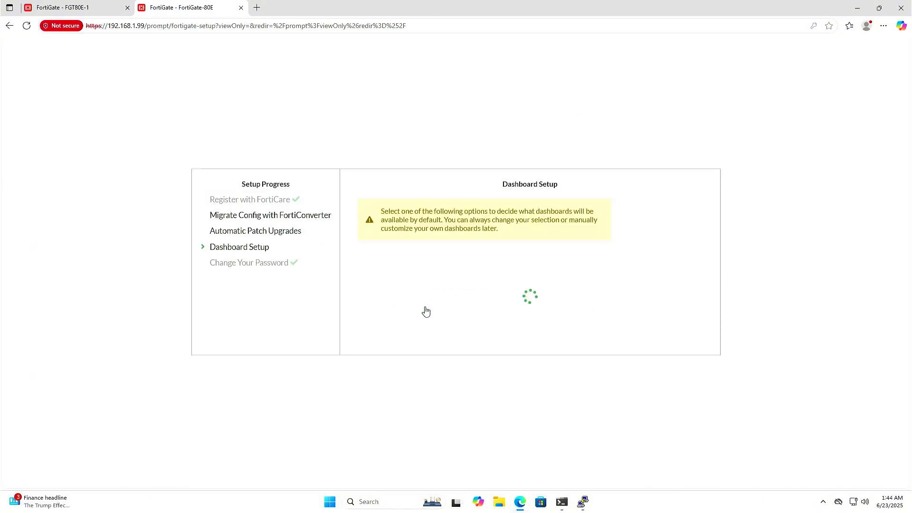
left_click(534, 336)
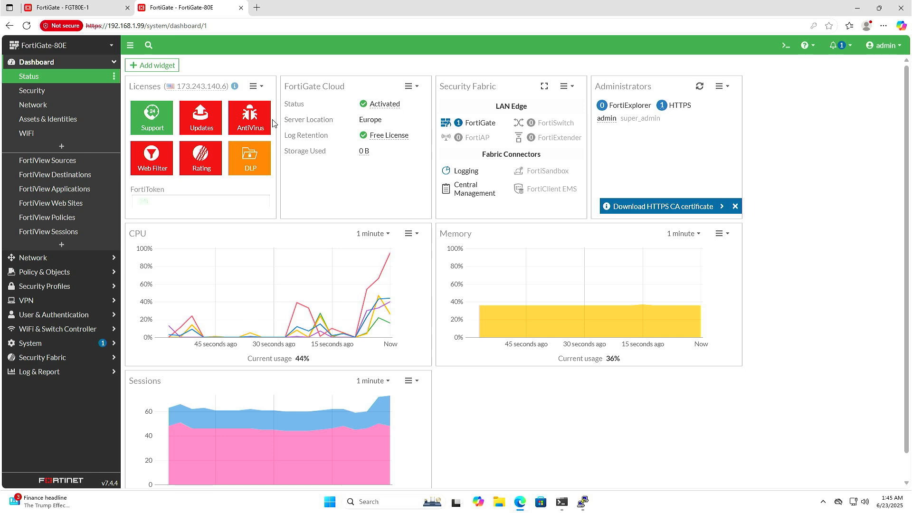
Open the HA settings on the second FortiGate and set the mode to Active-Active
left_click(60, 343)
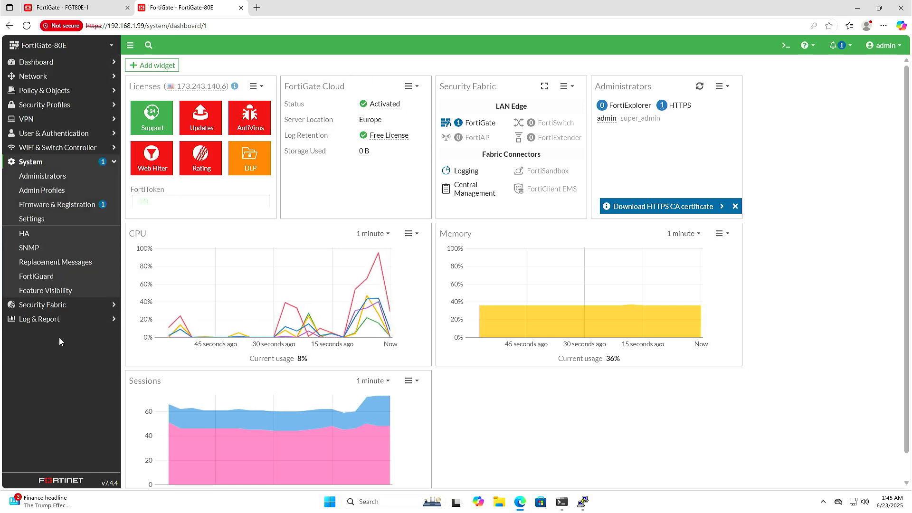
left_click(52, 233)
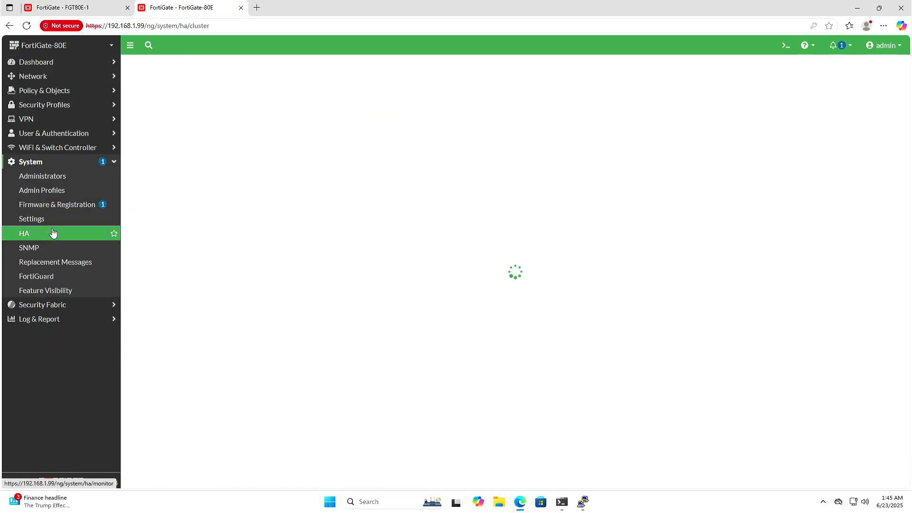
left_click(216, 98)
left_click(206, 117)
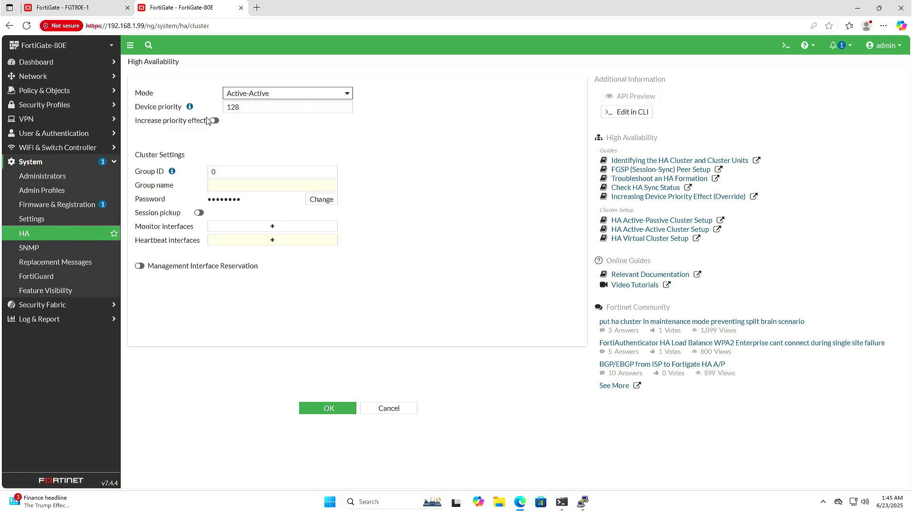
Set the group name to ITSUPERHERO and enter the HA cluster password on the second FortiGate
left_click(235, 186)
type("ITSUPERHERO")
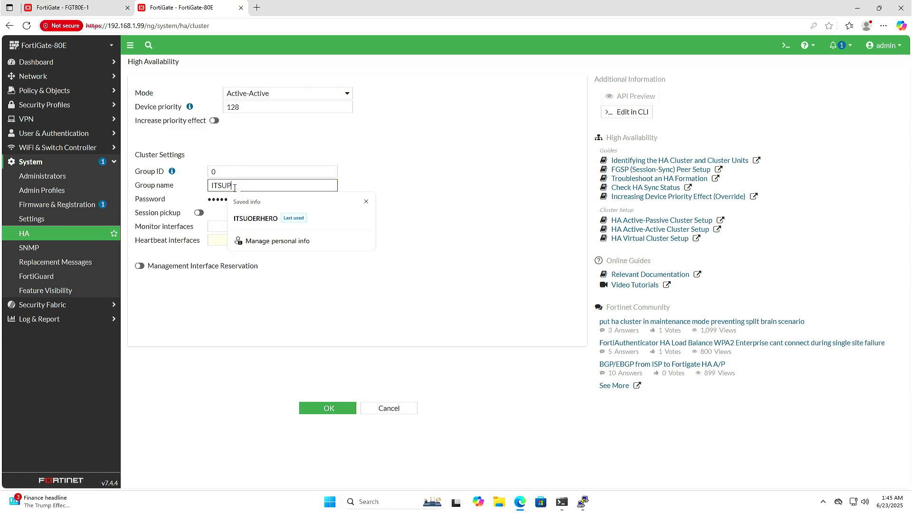
left_click(319, 200)
type("*****")
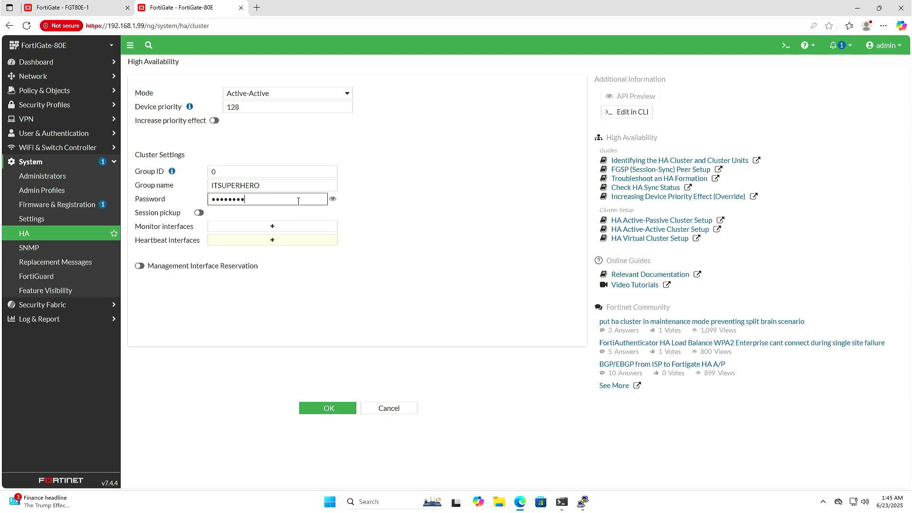
Enable session pickup and add the ha port as heartbeat interface on the second FortiGate
left_click(198, 213)
left_click(272, 240)
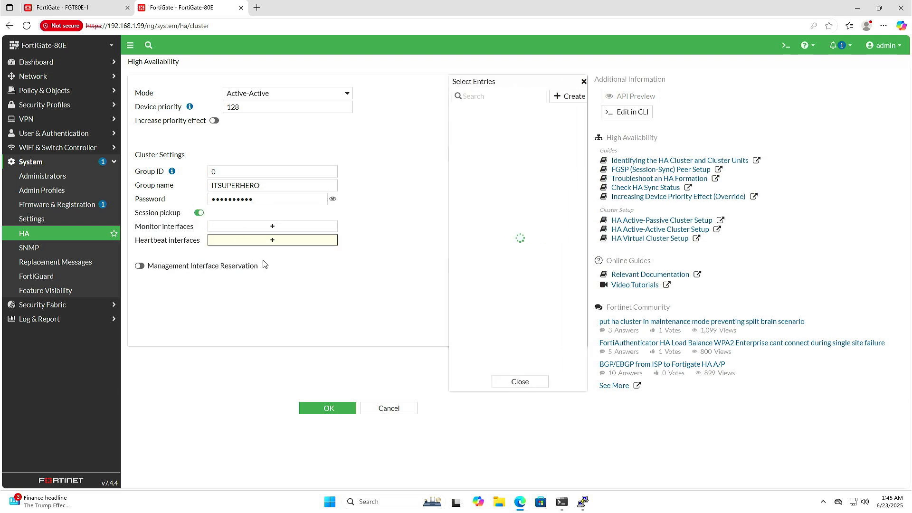
left_click(472, 138)
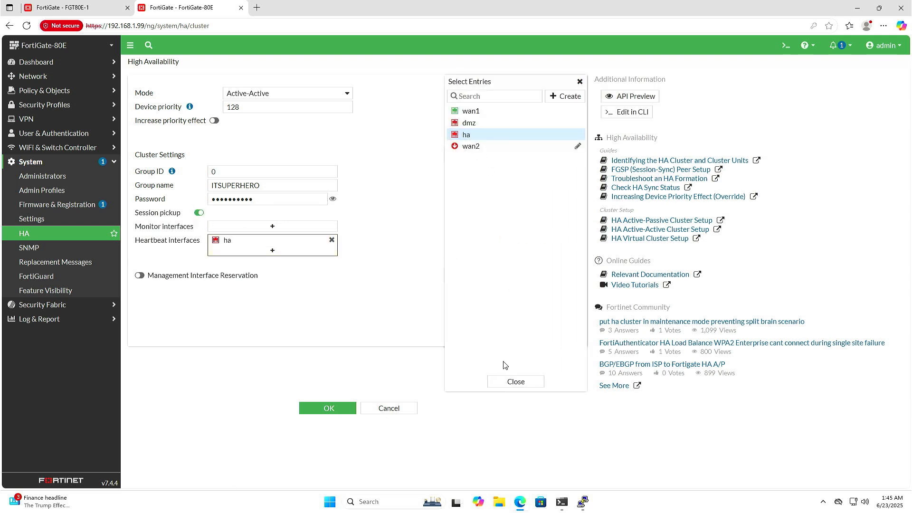
left_click(512, 382)
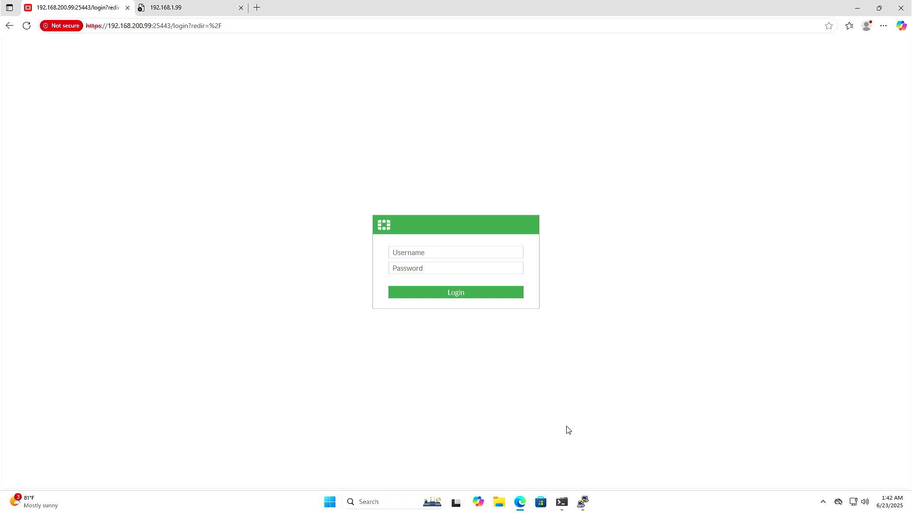
Log in to FGT80E-1 with the administrator username and password and refresh its HA status page
left_click(485, 252)
type("itsuperhero")
key("Tab")
type("•••••••")
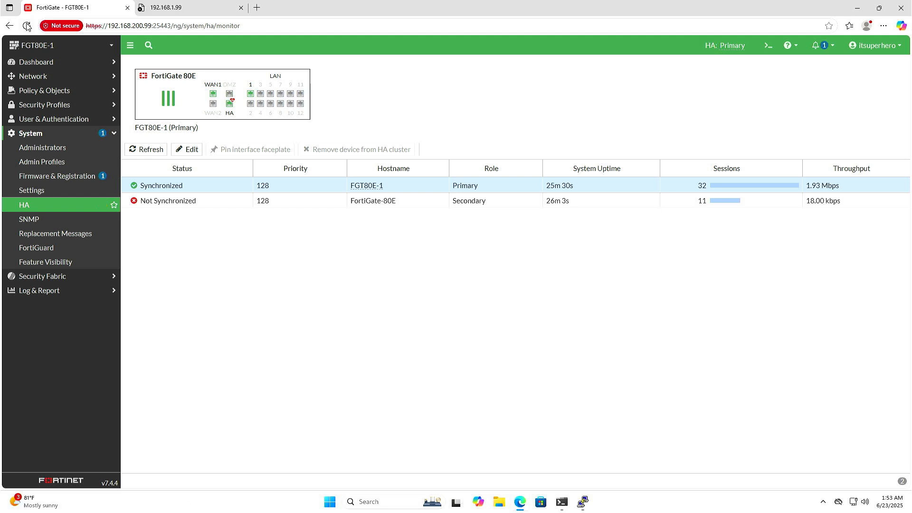
left_click(27, 26)
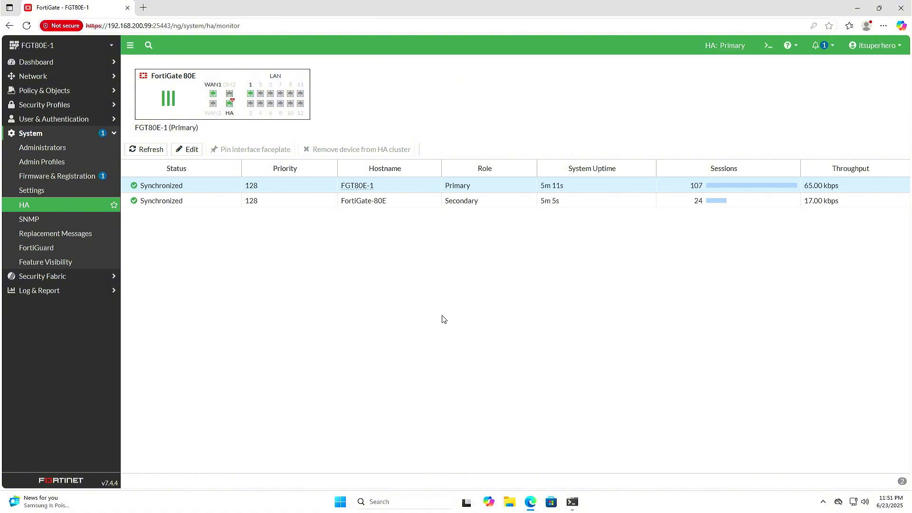
Edit the secondary cluster member FortiGate-80E and rename it FGT80E-2
right_click(399, 204)
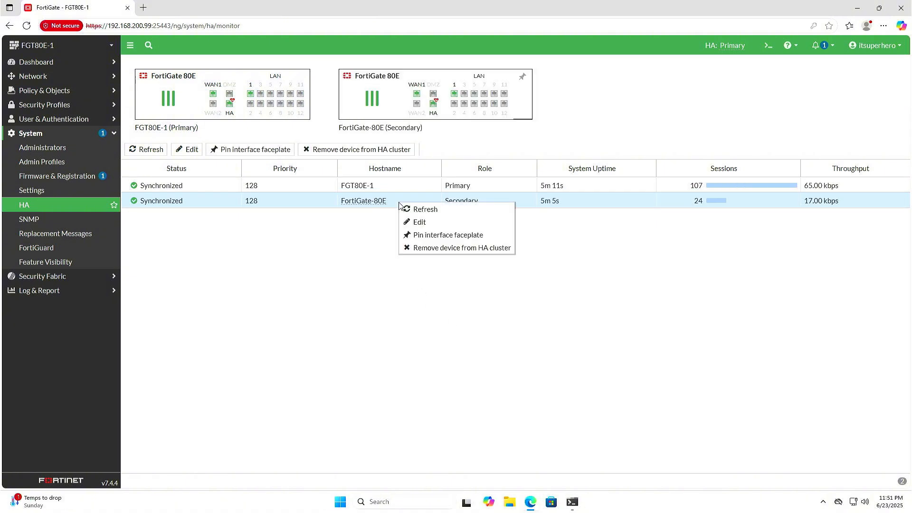
left_click(418, 222)
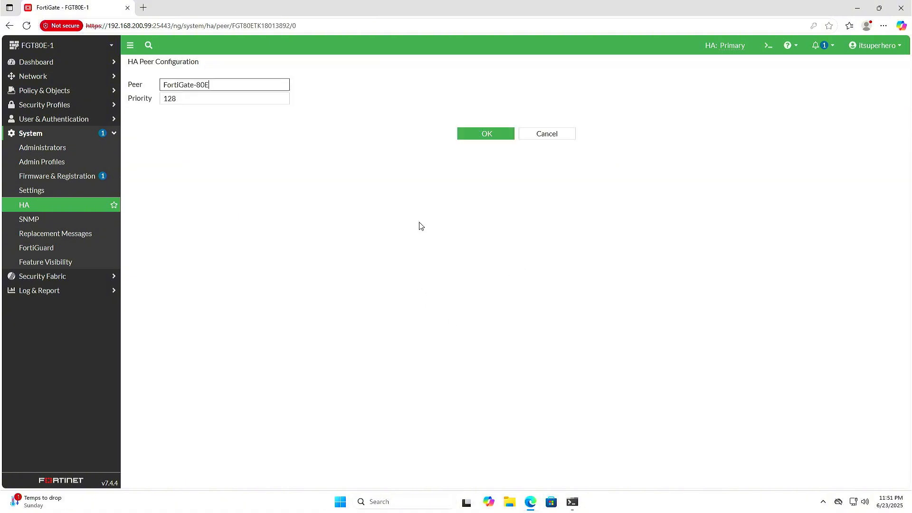
key("BackSpace")
key("BackSpace")
key("BackSpace")
key("BackSpace")
key("BackSpace")
key("BackSpace")
key("BackSpace")
key("BackSpace")
key("BackSpace")
key("BackSpace")
key("BackSpace")
key("BackSpace")
key("BackSpace")
type("FGT")
key("Return")
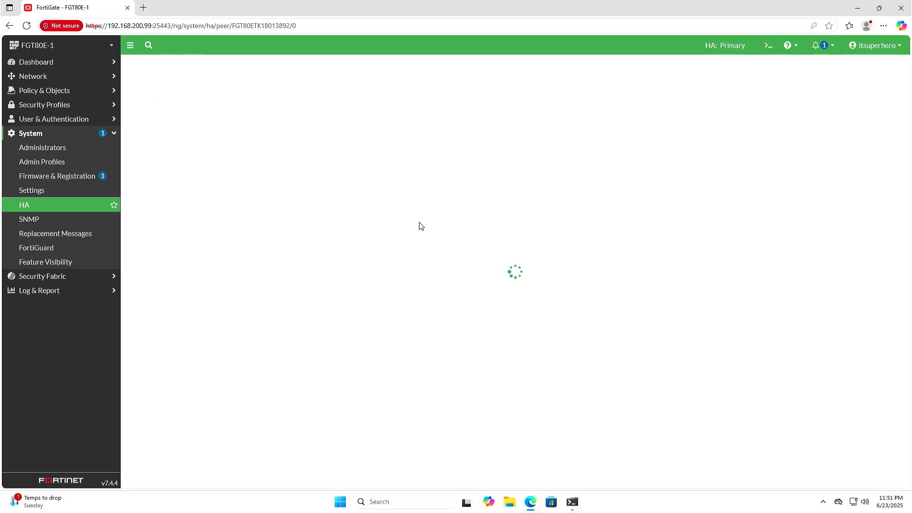
Open Command Prompt and enter a continuous ping to 8.8.8.8 with ping 8.8.8.8 -t
left_click(352, 503)
type("cmd")
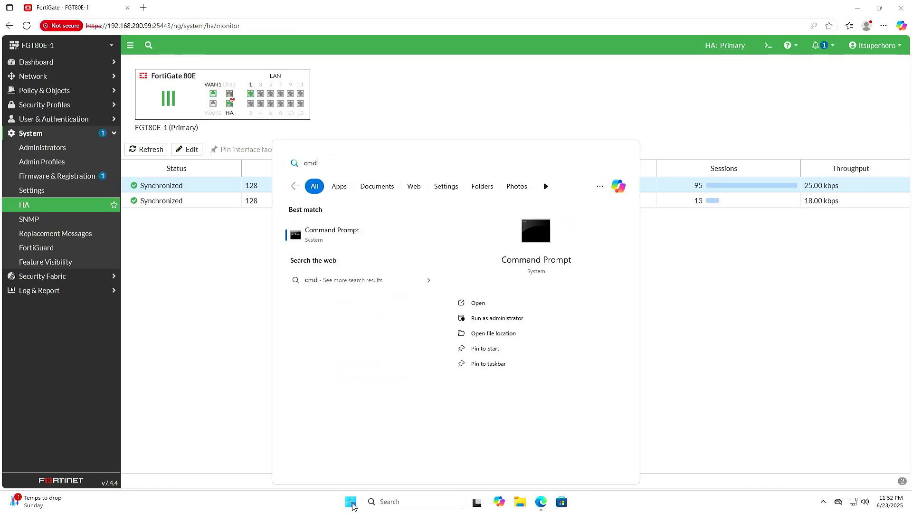
key("Return")
type("ping 8.8.8.8")
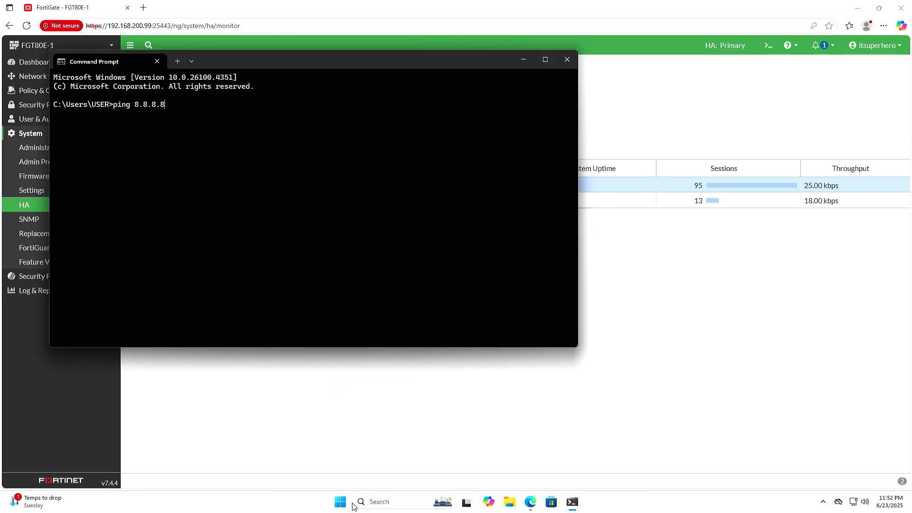
type(" -t")
Arrange Command Prompt and the browser side by side, giving the browser the wider share of the screen
left_click_drag(361, 62, 909, 143)
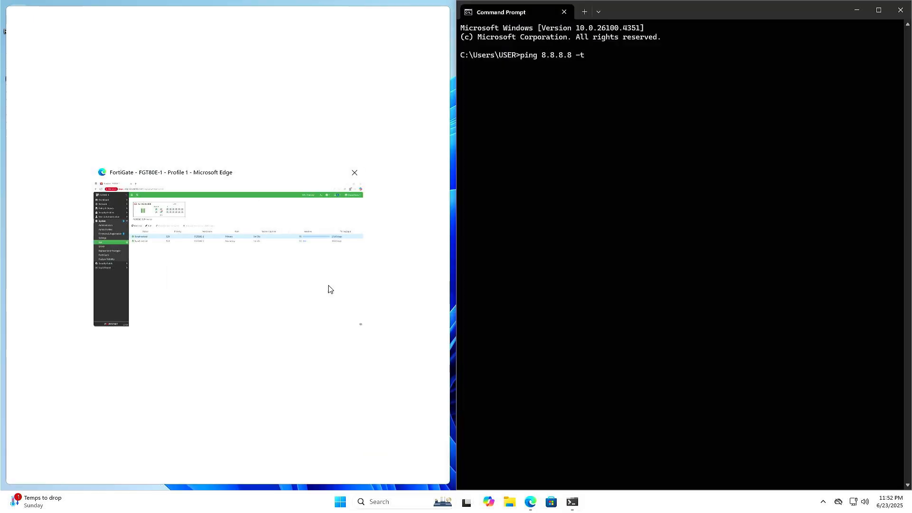
left_click(328, 287)
left_click_drag(452, 257, 644, 247)
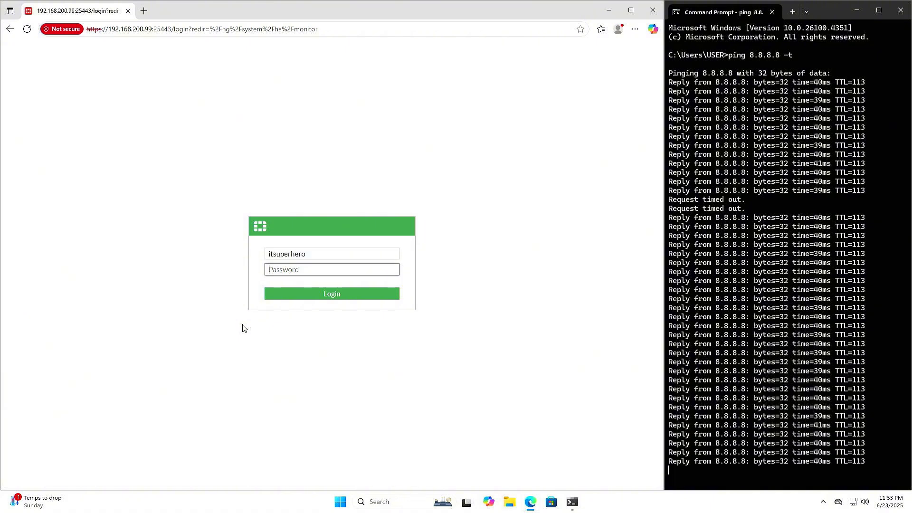
Log back in to the HA cluster with the administrator credentials after each failover while the ping runs
type("••••••••••••••")
key("Return")
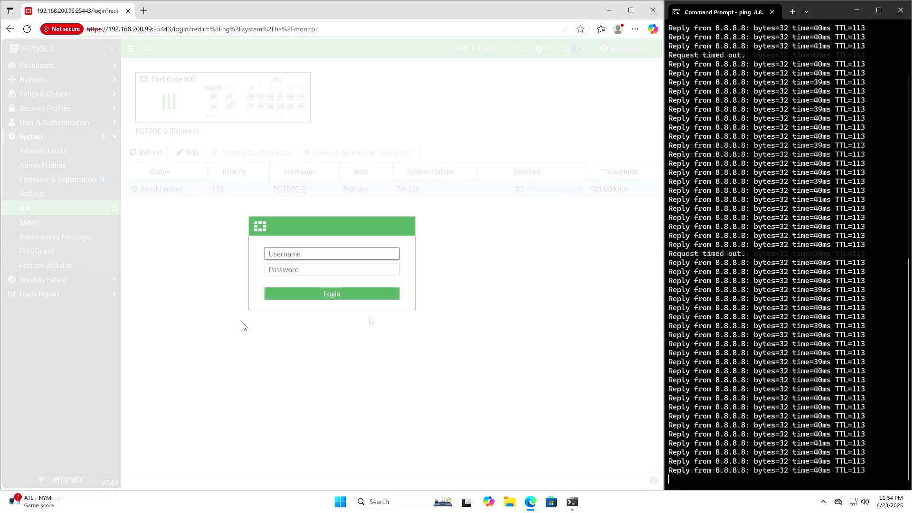
type("itsuperhero")
key("Tab")
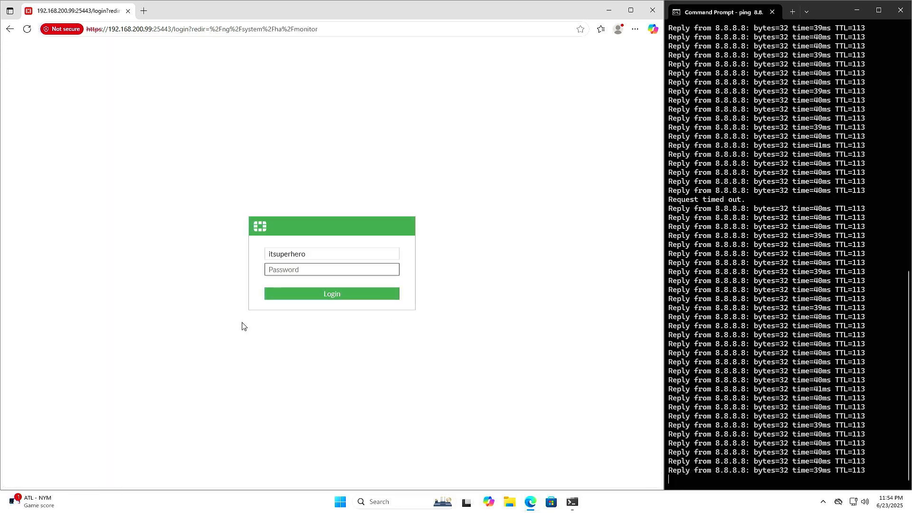
type("••••••••••••••")
key("Return")
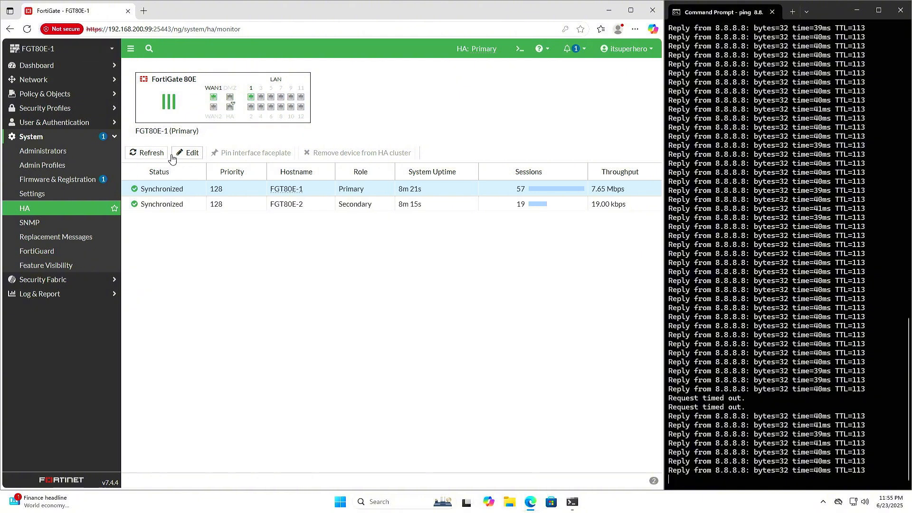
Refresh the HA member status on FGT80E-1, and close the Command Prompt and browser windows
left_click(151, 153)
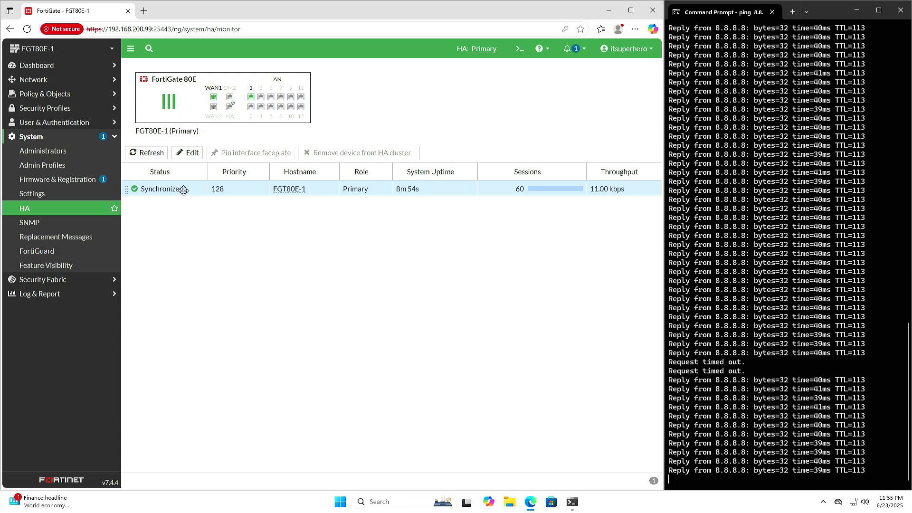
left_click(27, 29)
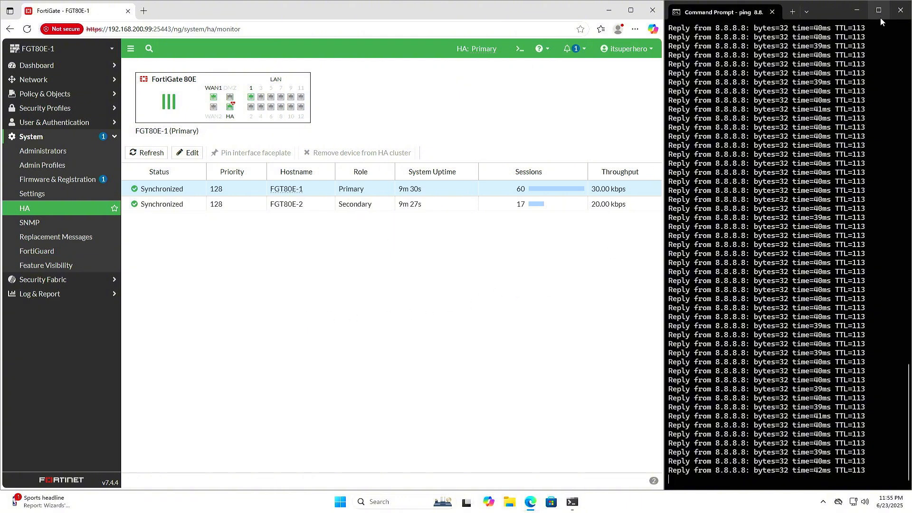
left_click(901, 10)
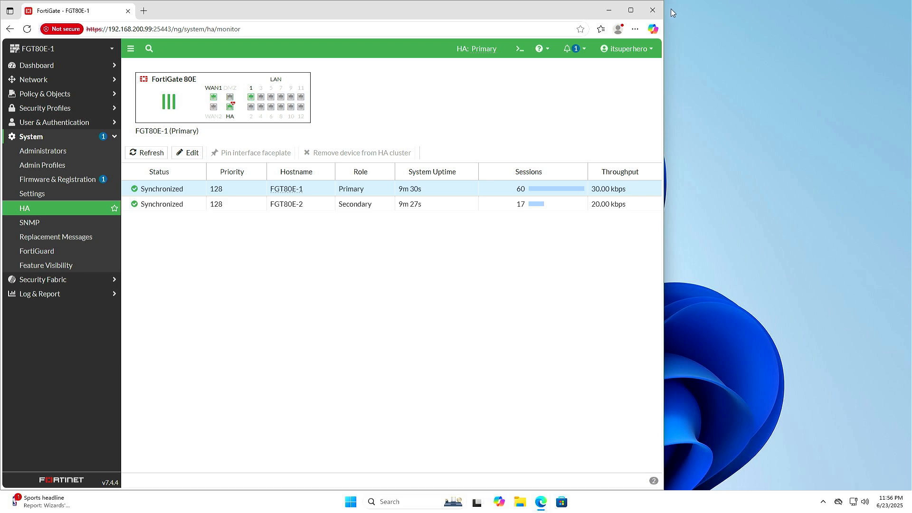
left_click(653, 8)
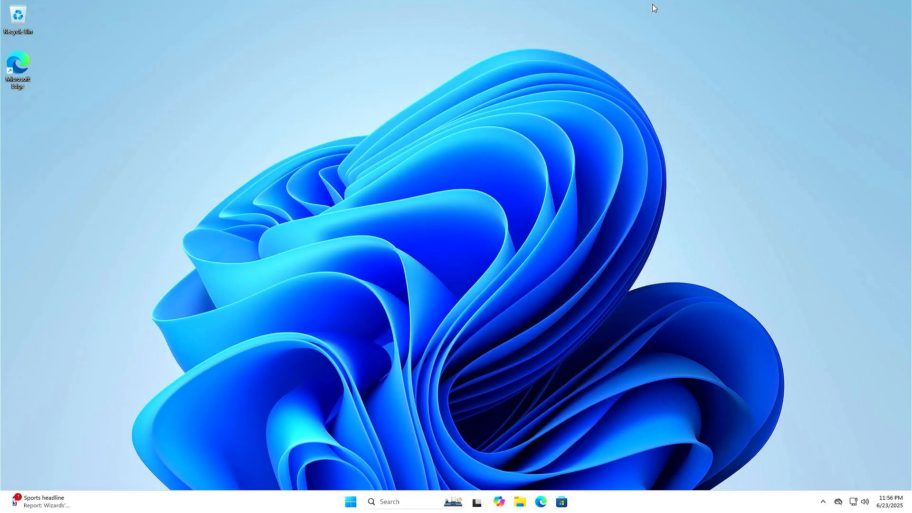